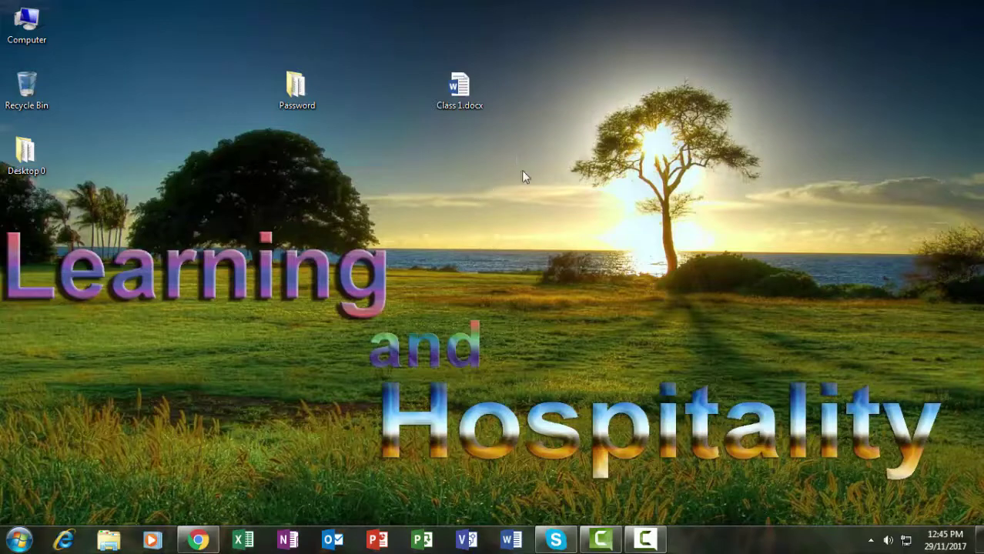
- Launch Word 2007 and open skills_development_white_paper_2009.docx from the Desktop's Password folder
{"action": "left_click", "coordinate": [18, 542]}
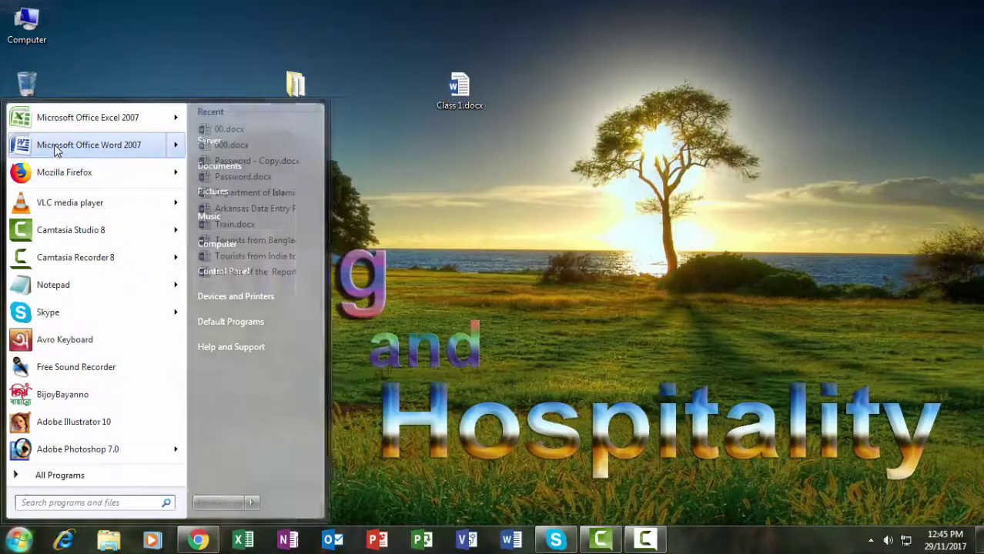
{"action": "left_click", "coordinate": [57, 146]}
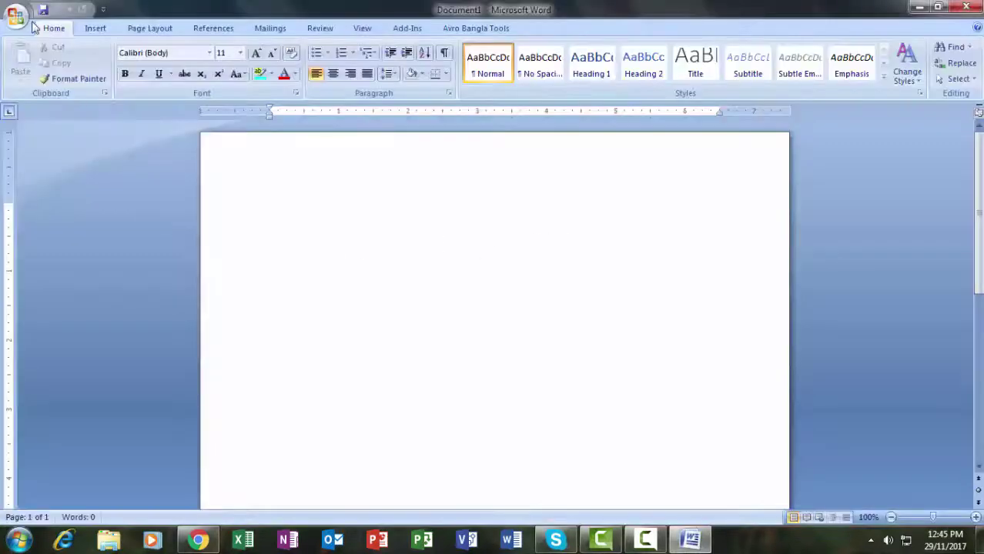
{"action": "left_click", "coordinate": [16, 15]}
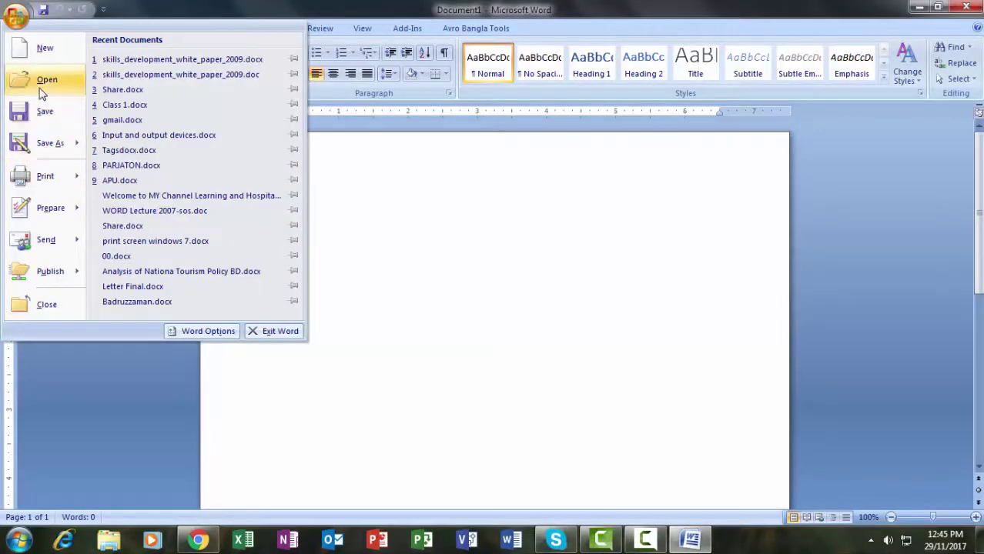
{"action": "left_click", "coordinate": [44, 85]}
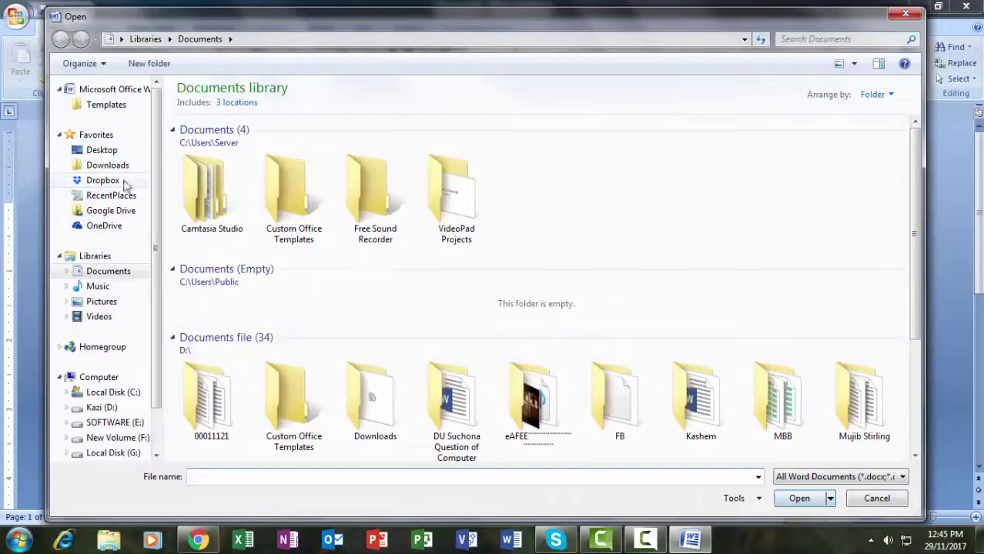
{"action": "left_click", "coordinate": [108, 150]}
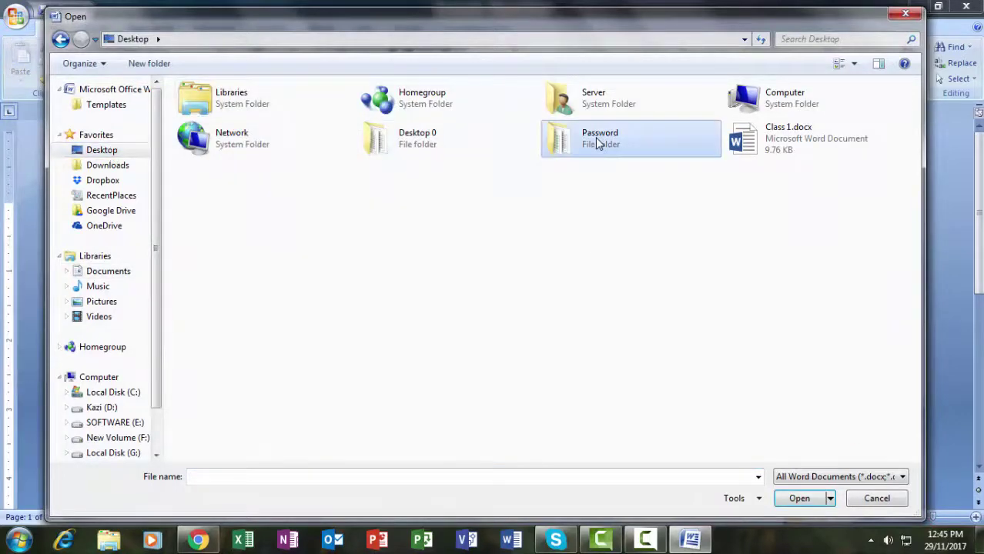
{"action": "double_click", "coordinate": [599, 144]}
{"action": "double_click", "coordinate": [344, 107]}
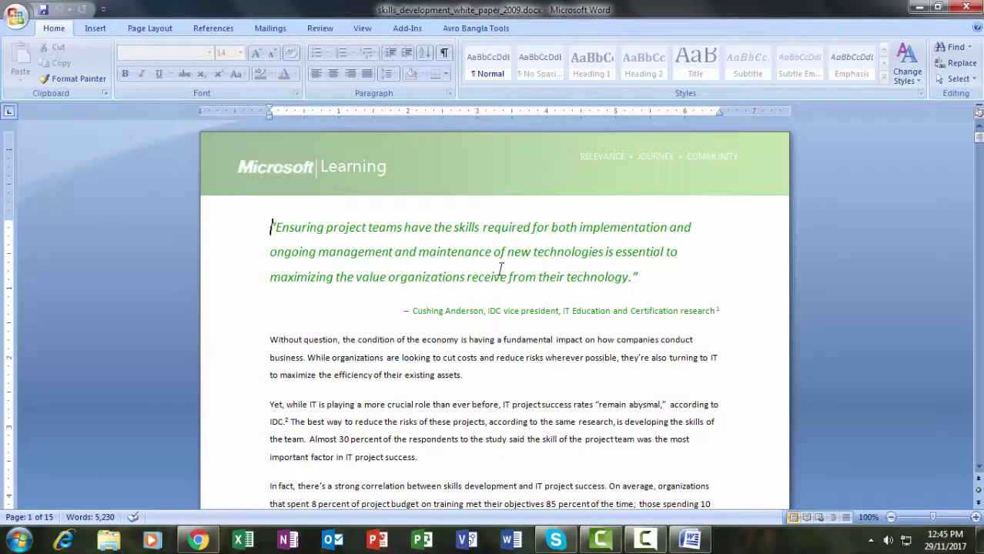
{"action": "scroll", "coordinate": [500, 270], "scroll_direction": "down", "scroll_amount": 5}
{"action": "scroll", "coordinate": [500, 270], "scroll_direction": "up", "scroll_amount": 5}
- Save the white paper with a password to open, entered and confirmed in General Options
{"action": "left_click", "coordinate": [17, 17]}
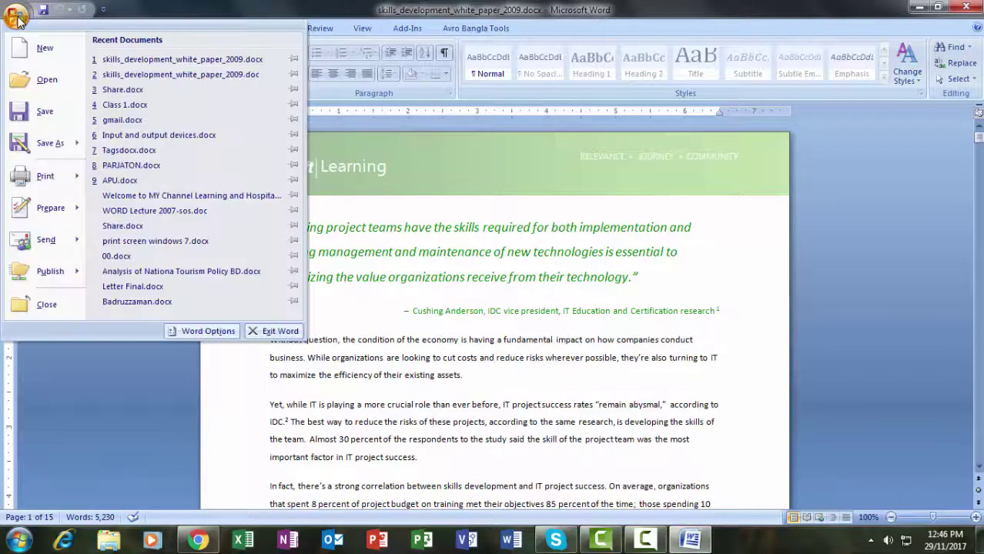
{"action": "left_click", "coordinate": [38, 145]}
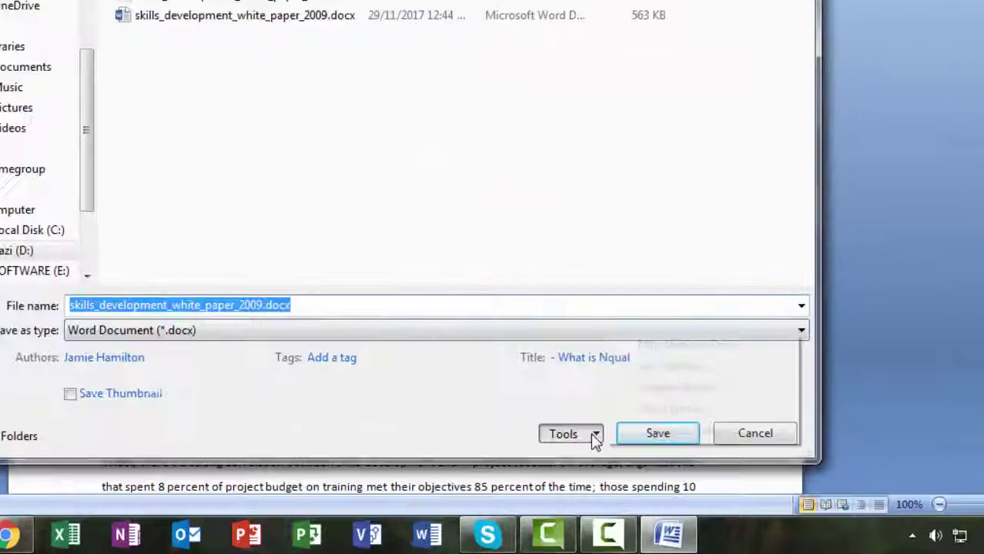
{"action": "left_click", "coordinate": [634, 466]}
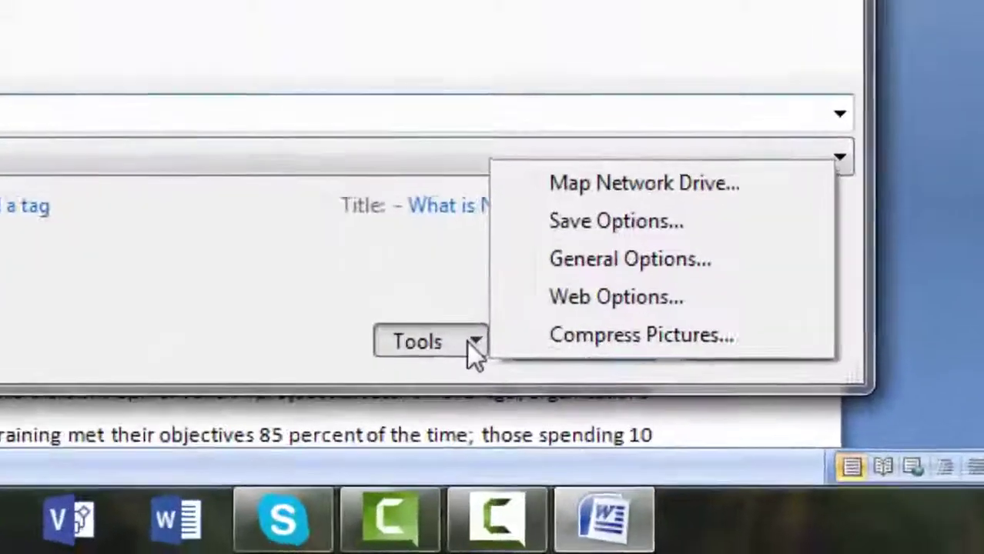
{"action": "left_click", "coordinate": [606, 199]}
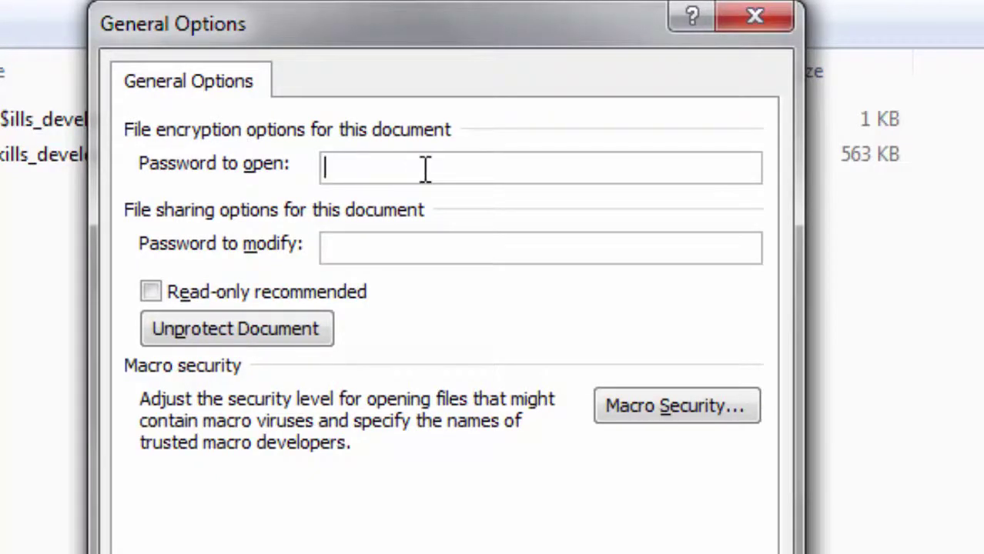
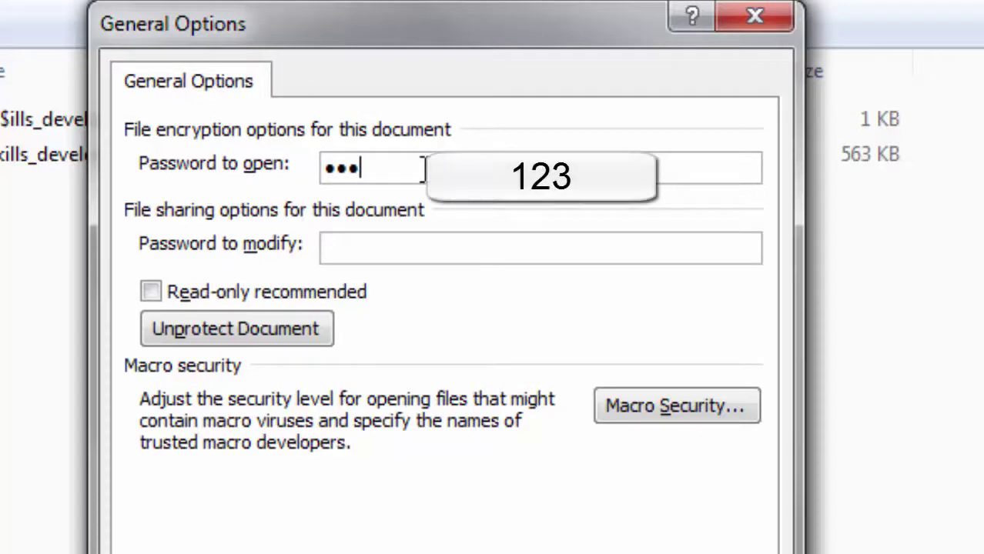
{"action": "key", "text": "Return"}
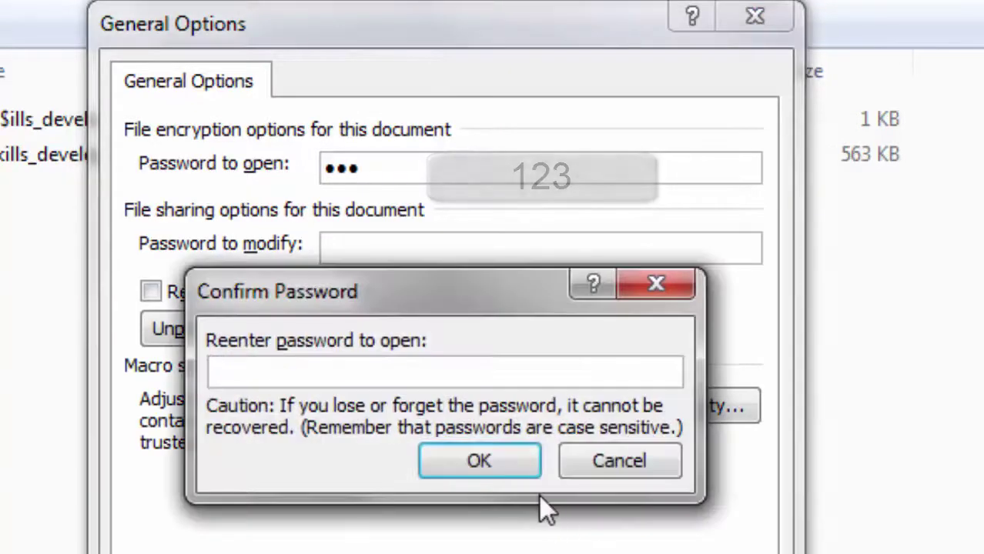
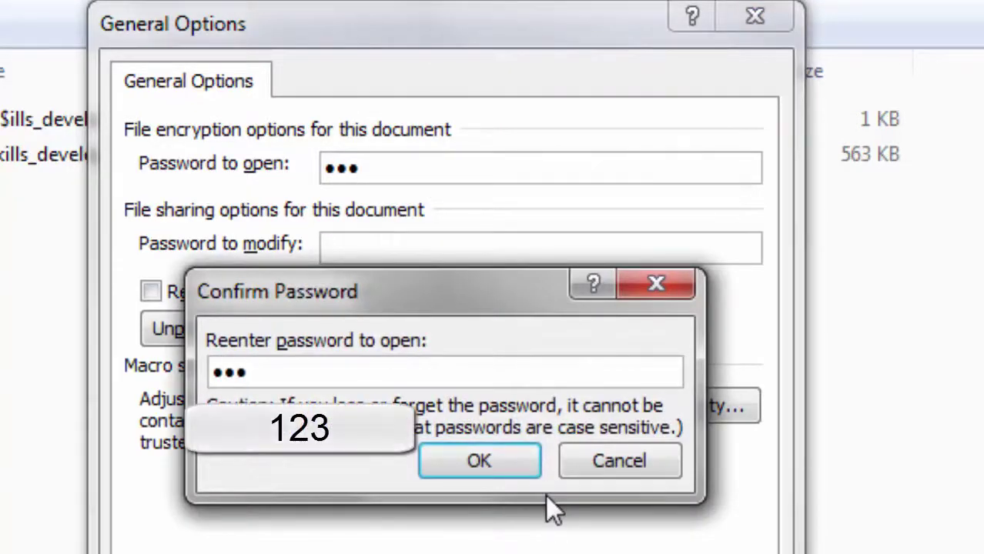
{"action": "left_click", "coordinate": [468, 465]}
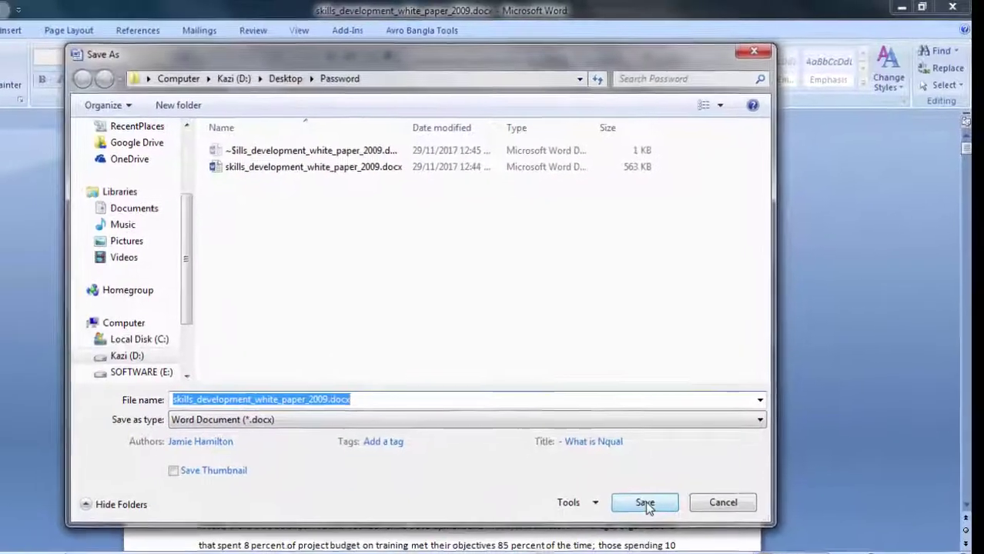
{"action": "left_click", "coordinate": [644, 502]}
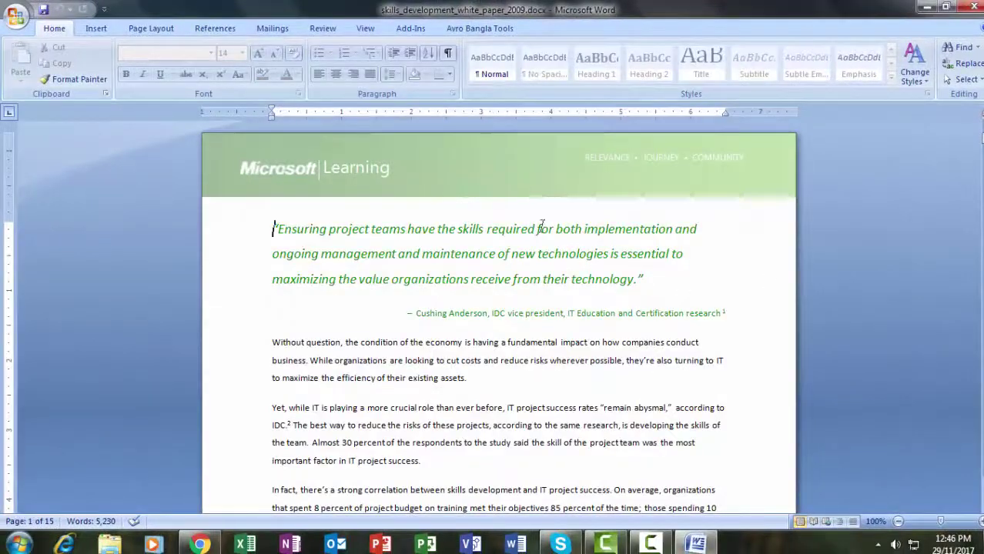
- Close the white paper, then reopen it from Recent Documents by entering its password
{"action": "left_click", "coordinate": [15, 17]}
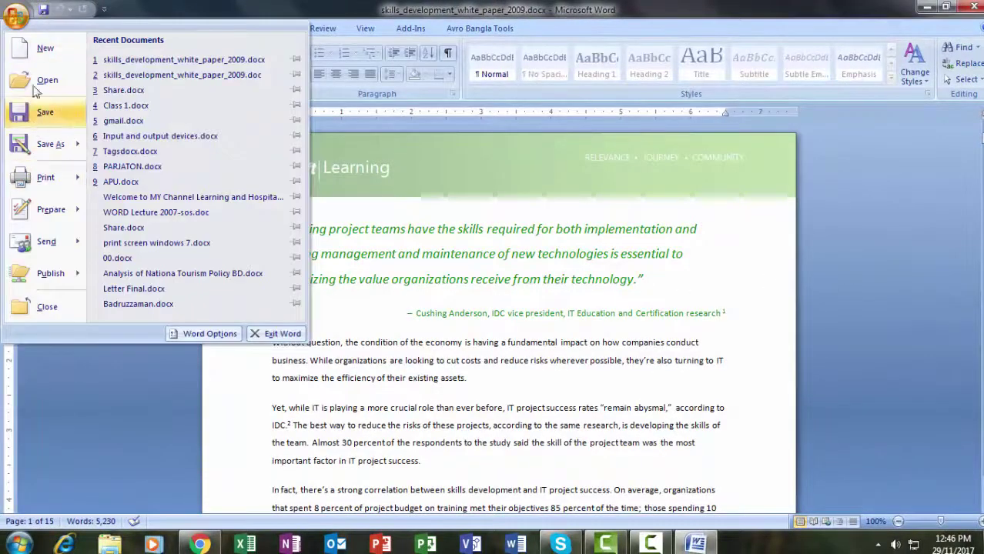
{"action": "left_click", "coordinate": [46, 305]}
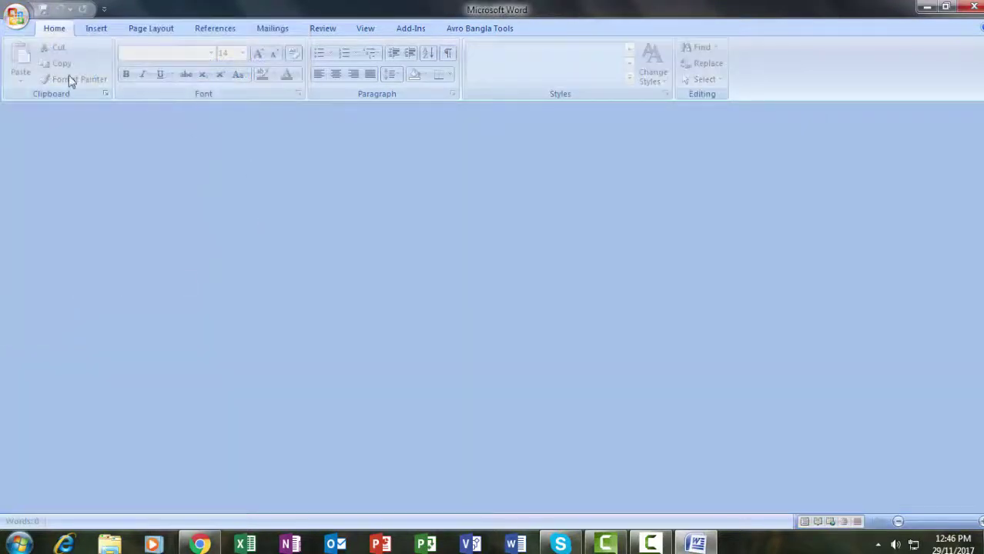
{"action": "left_click", "coordinate": [17, 18]}
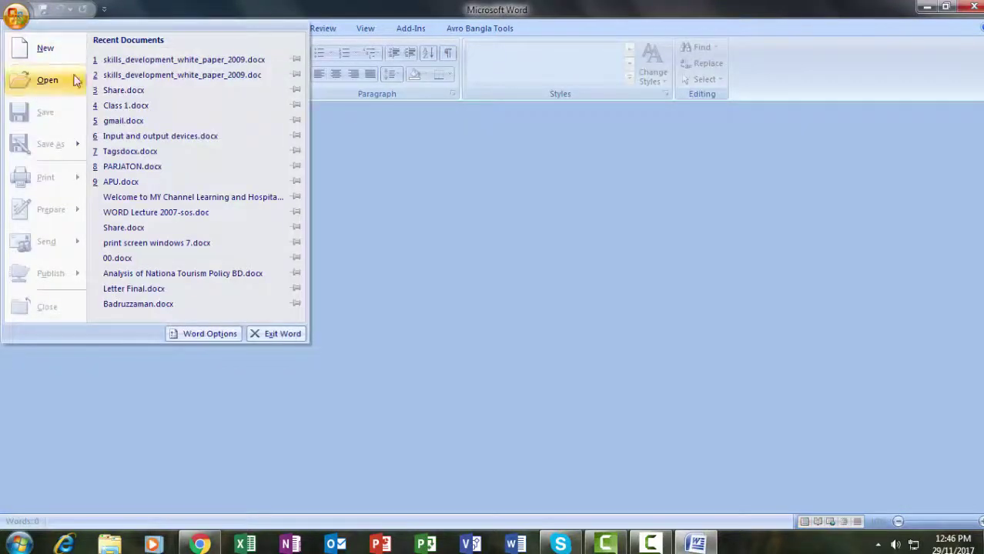
{"action": "left_click", "coordinate": [193, 60]}
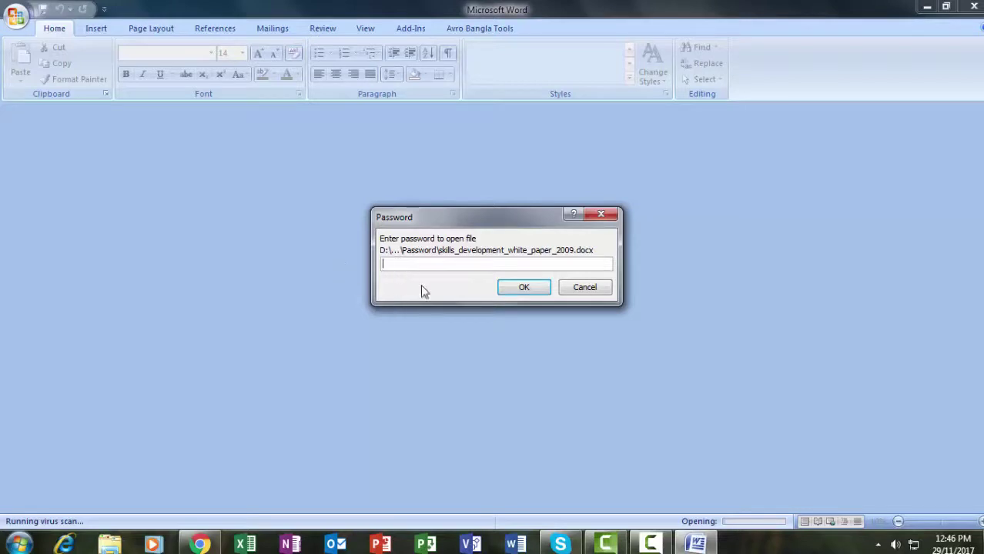
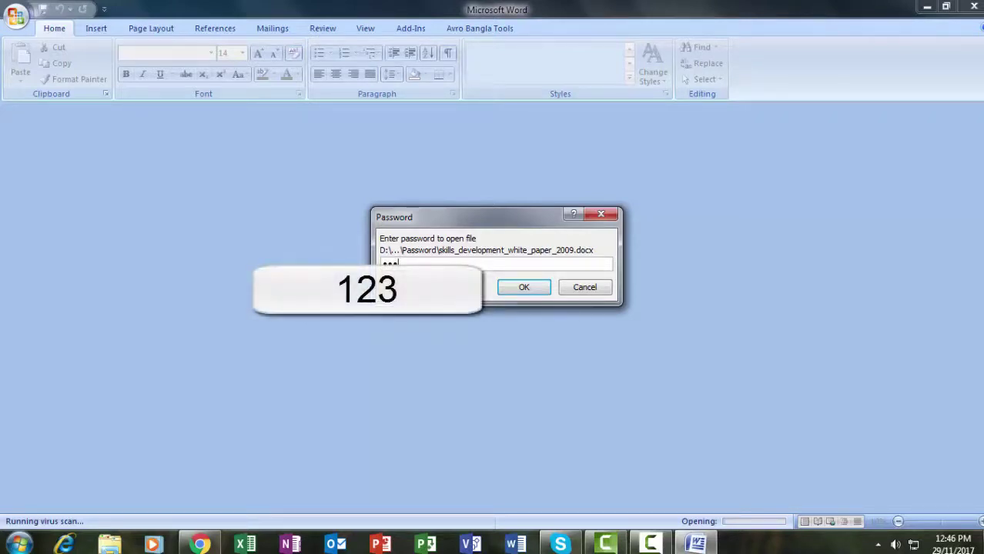
{"action": "key", "text": "Return"}
{"action": "scroll", "coordinate": [501, 286], "scroll_direction": "down", "scroll_amount": 5}
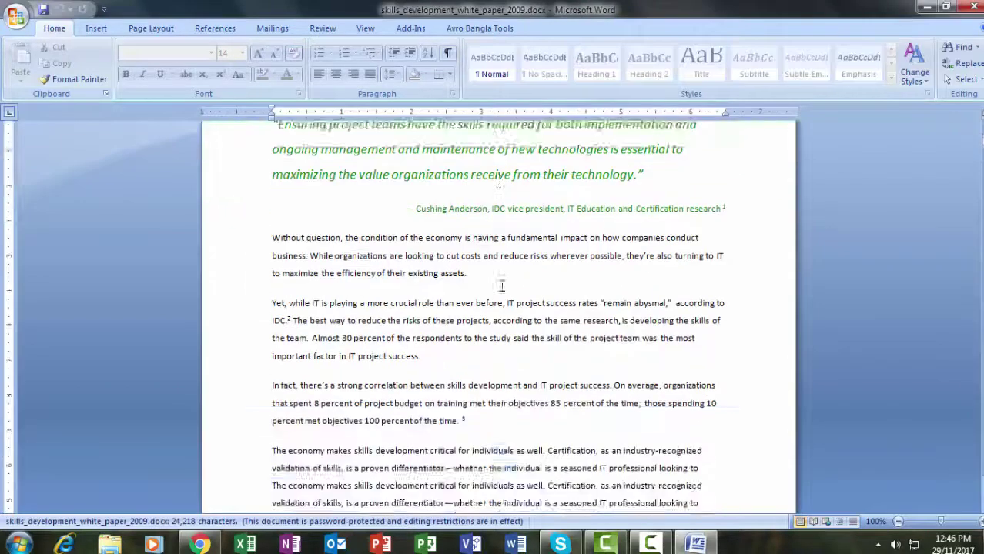
{"action": "scroll", "coordinate": [699, 291], "scroll_direction": "up", "scroll_amount": 3}
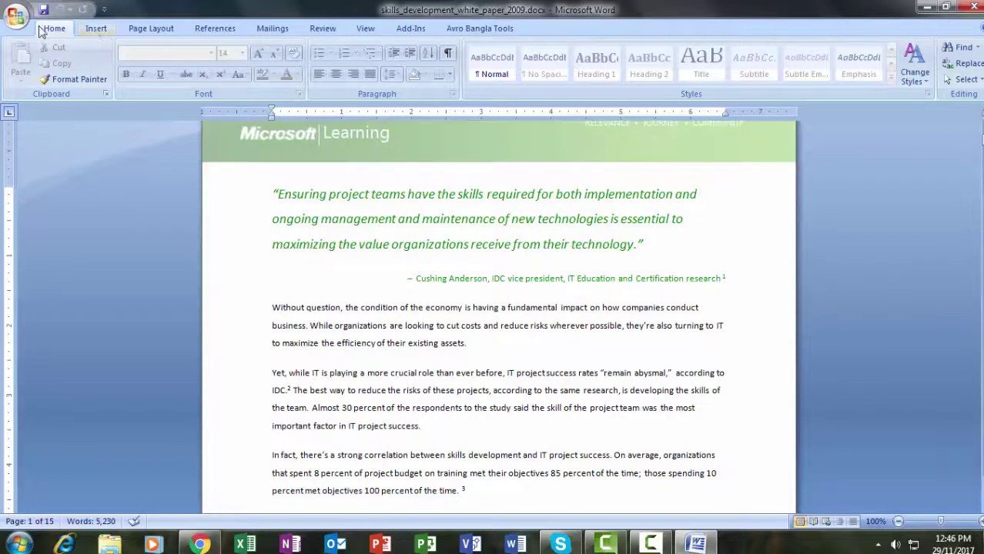
- Re-save the white paper through Save As with its password to open cleared in General Options
{"action": "left_click", "coordinate": [17, 17]}
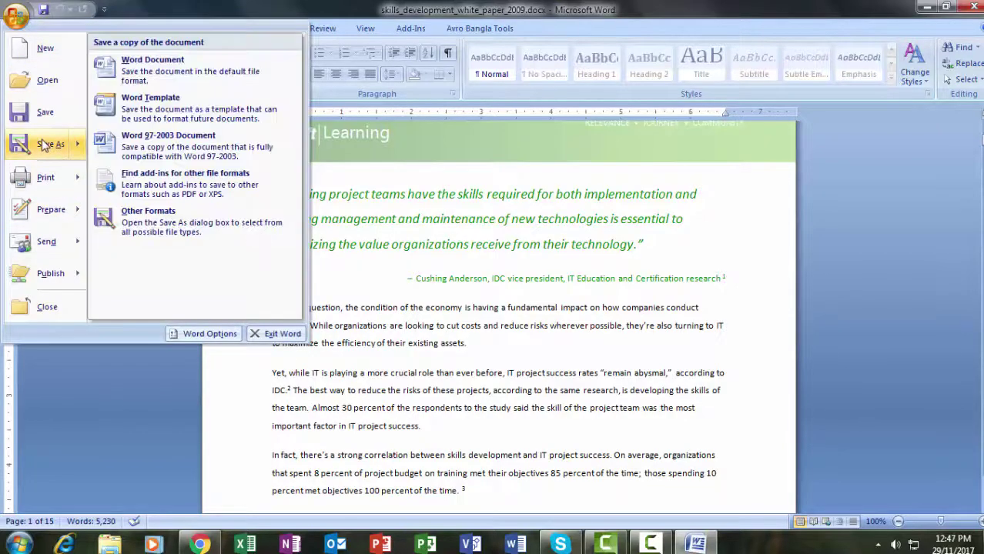
{"action": "left_click", "coordinate": [46, 143]}
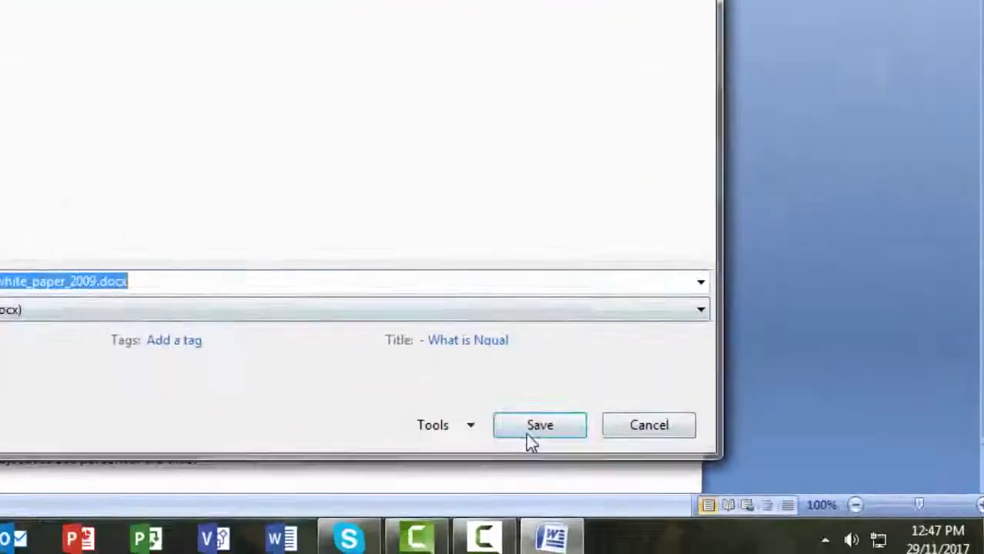
{"action": "left_click", "coordinate": [640, 471]}
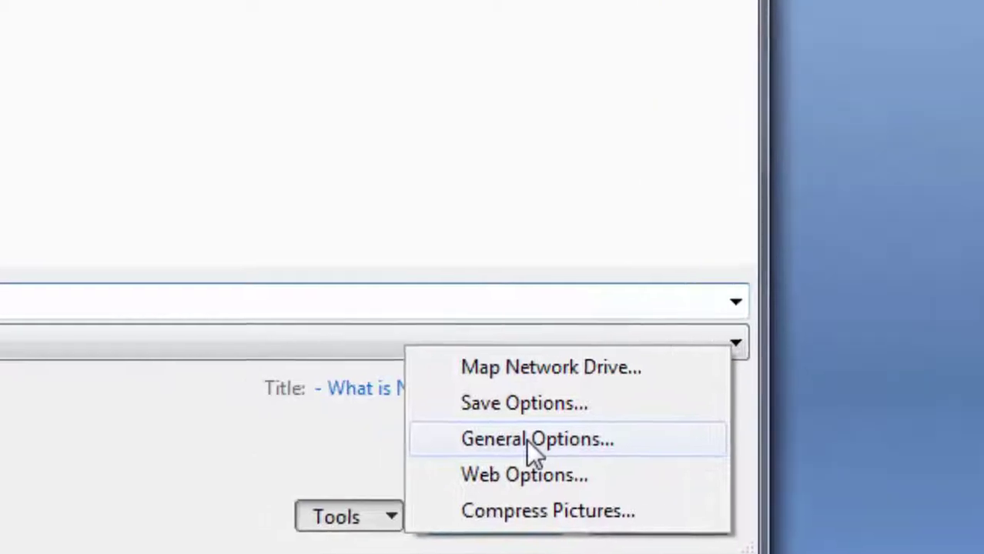
{"action": "left_click", "coordinate": [527, 439]}
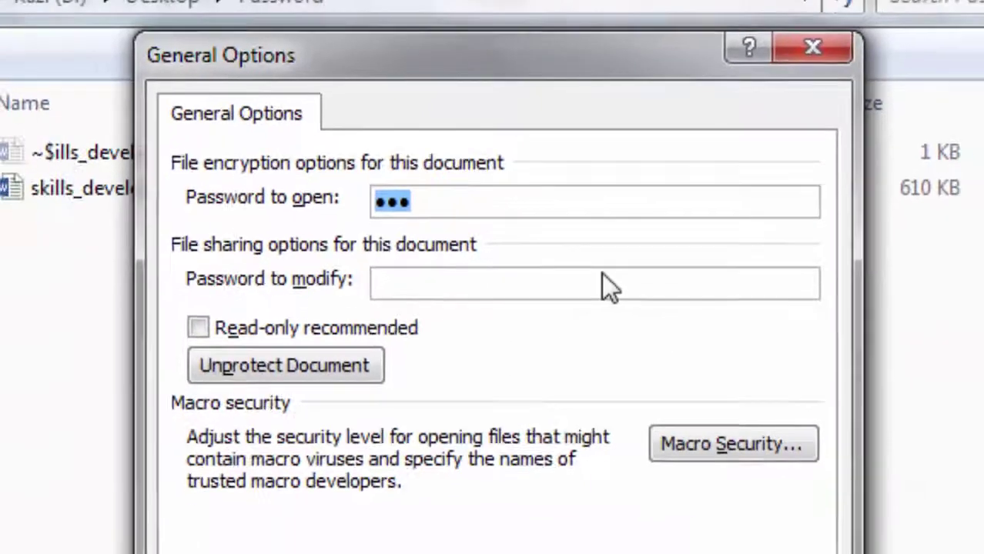
{"action": "key", "text": "BackSpace"}
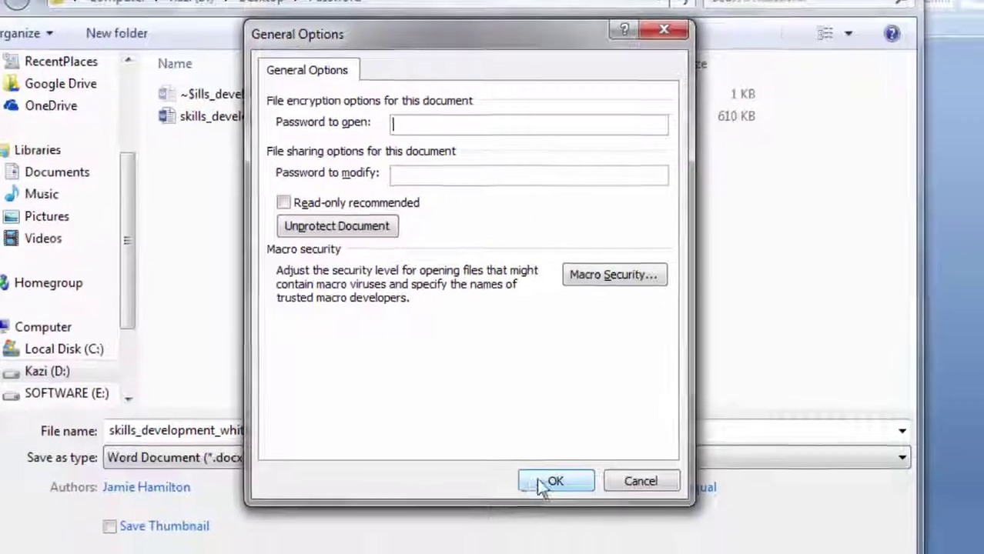
{"action": "left_click", "coordinate": [541, 484]}
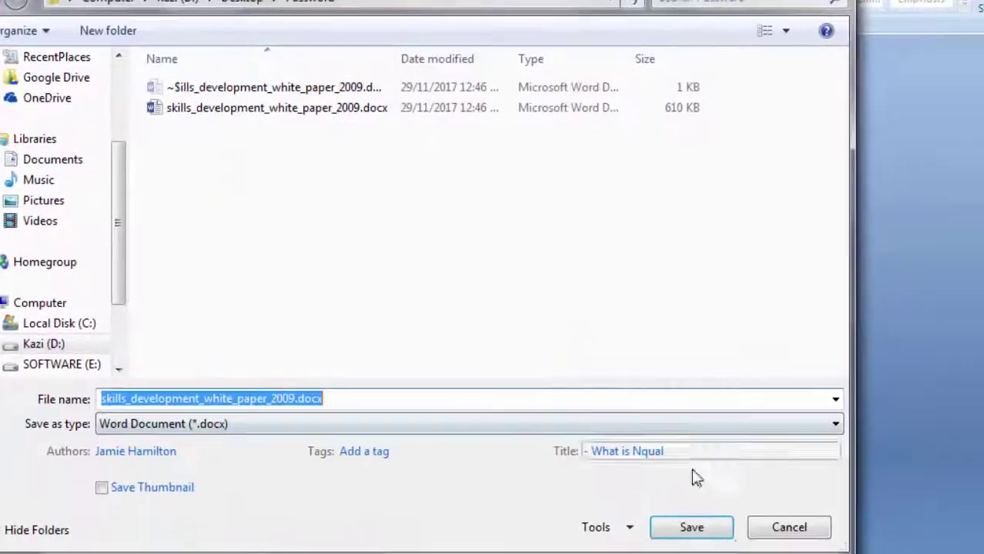
{"action": "left_click", "coordinate": [693, 528]}
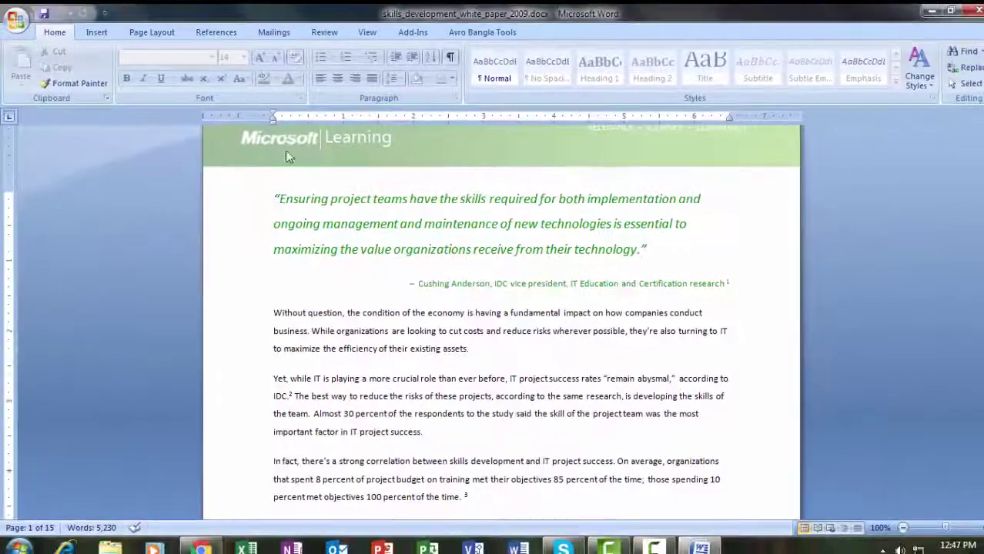
{"action": "left_click", "coordinate": [16, 20]}
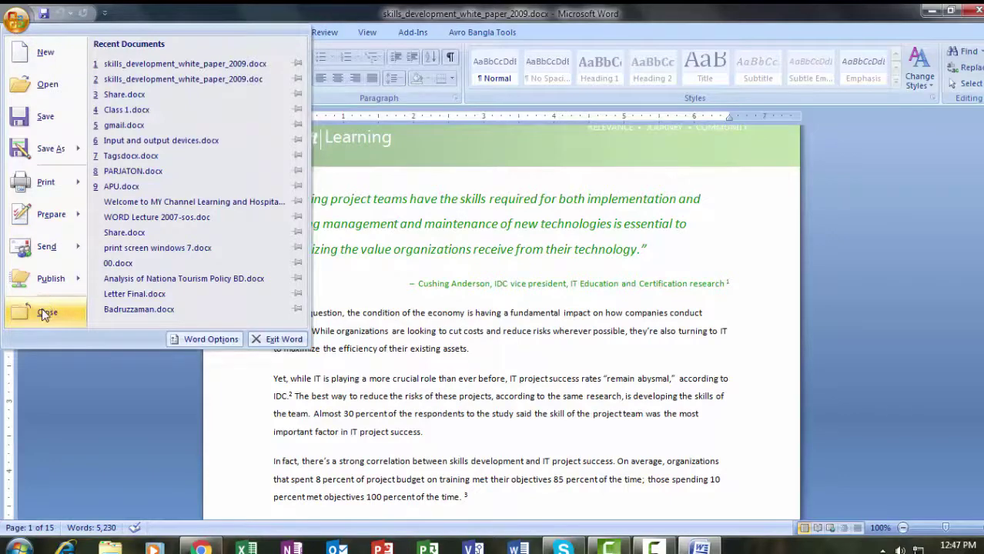
- Close the white paper and reopen it from Recent Documents, now without a password prompt
{"action": "left_click", "coordinate": [42, 309]}
{"action": "left_click", "coordinate": [16, 19]}
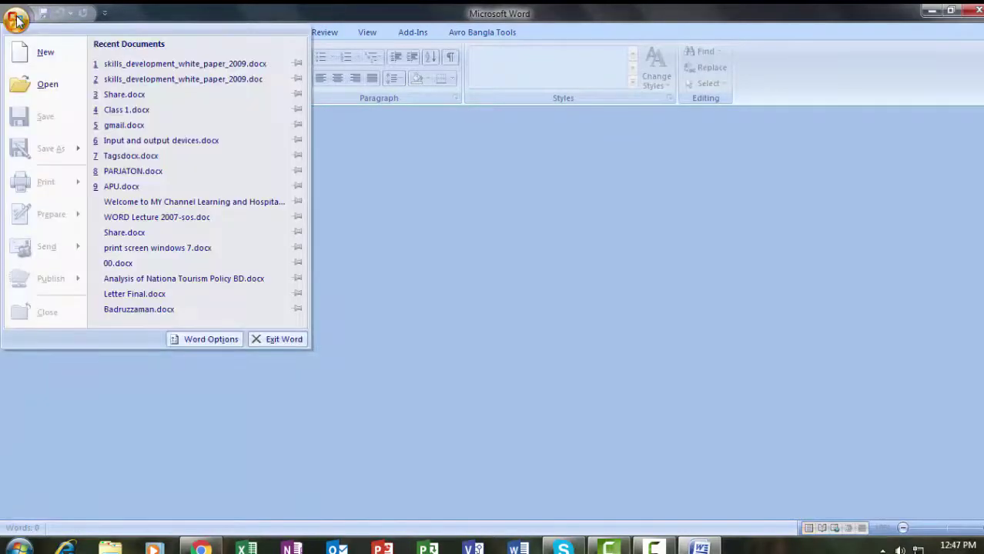
{"action": "left_click", "coordinate": [235, 63]}
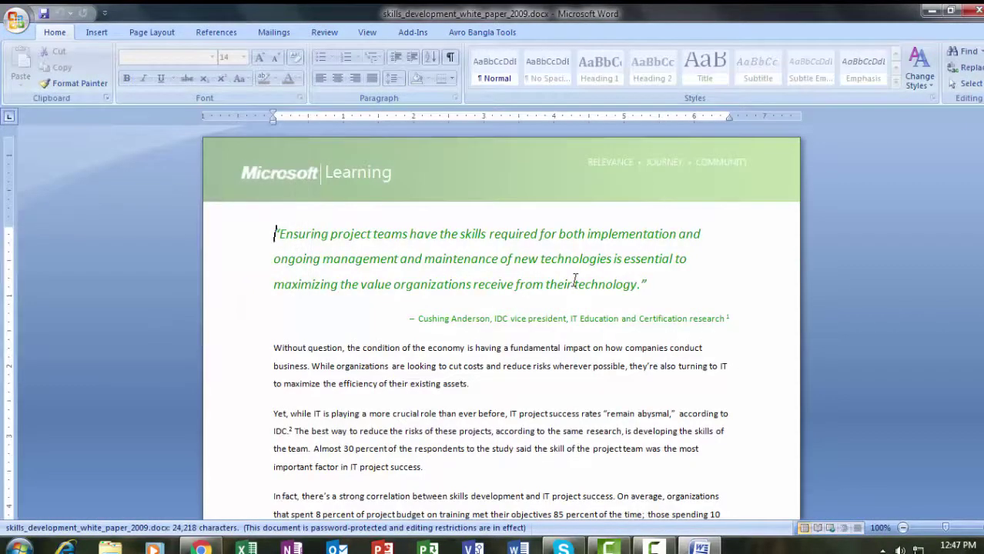
{"action": "scroll", "coordinate": [574, 281], "scroll_direction": "down", "scroll_amount": 5}
{"action": "scroll", "coordinate": [574, 292], "scroll_direction": "down", "scroll_amount": 2}
{"action": "scroll", "coordinate": [539, 315], "scroll_direction": "up", "scroll_amount": 2}
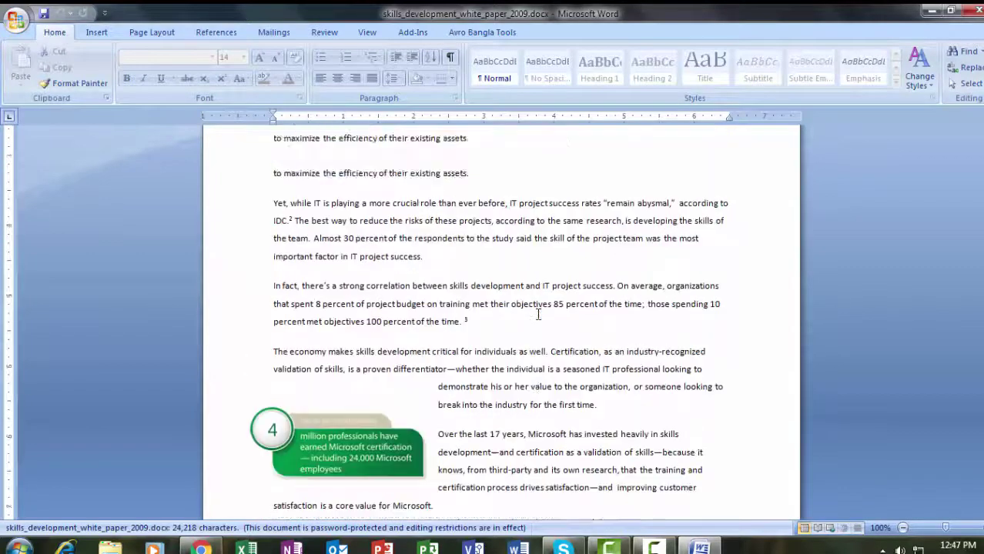
{"action": "scroll", "coordinate": [538, 314], "scroll_direction": "up", "scroll_amount": 5}
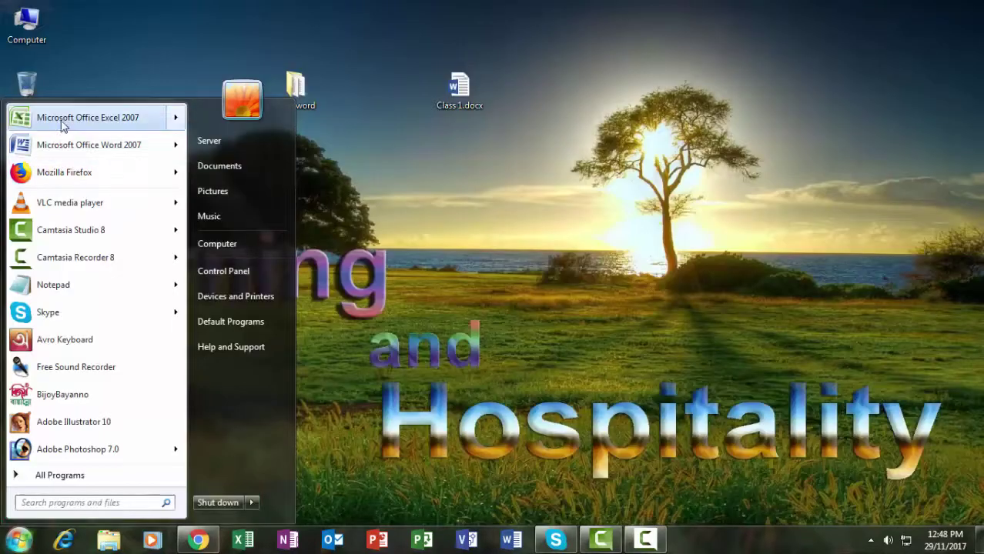
- Launch Excel 2007 and open tests-example.xlsx from the Desktop's Password folder
{"action": "left_click", "coordinate": [59, 118]}
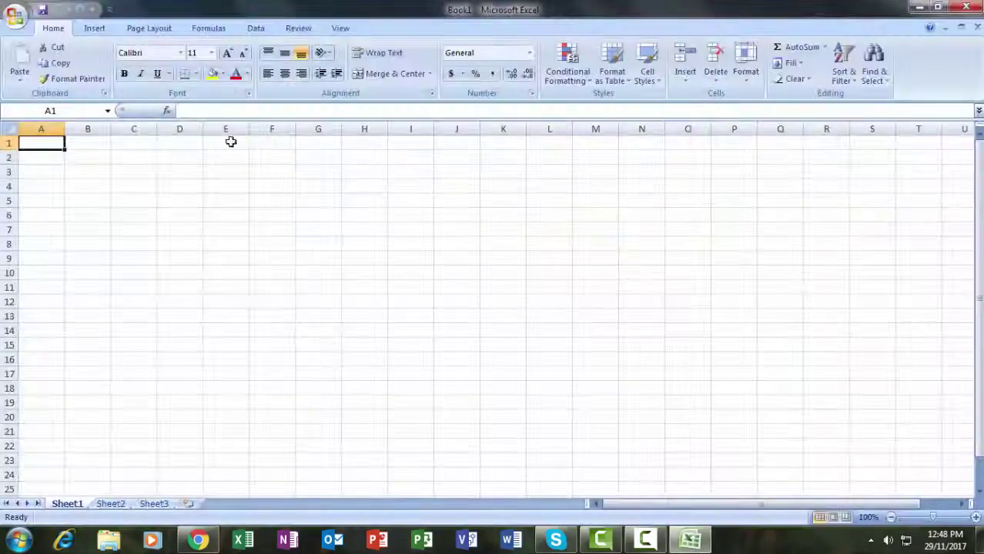
{"action": "left_click", "coordinate": [17, 18]}
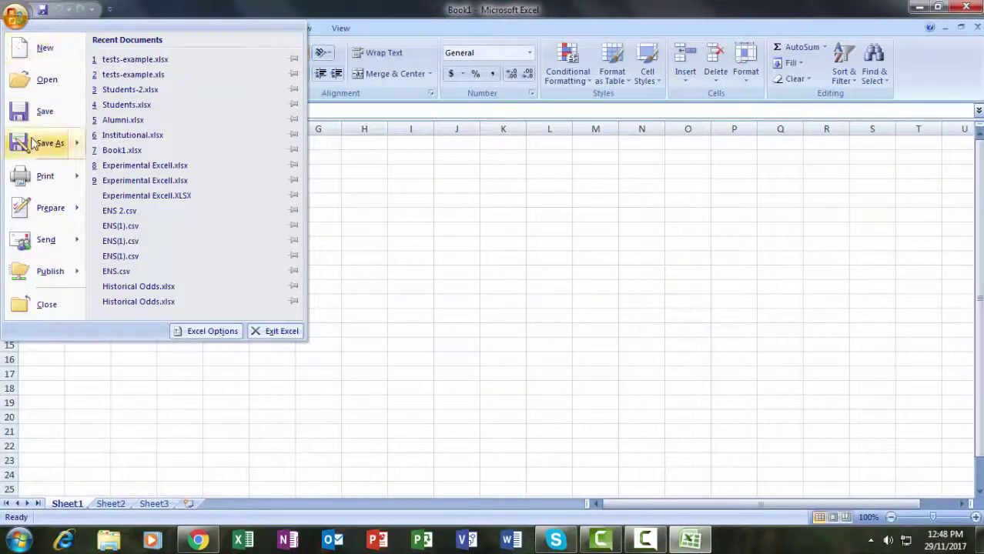
{"action": "left_click", "coordinate": [45, 80]}
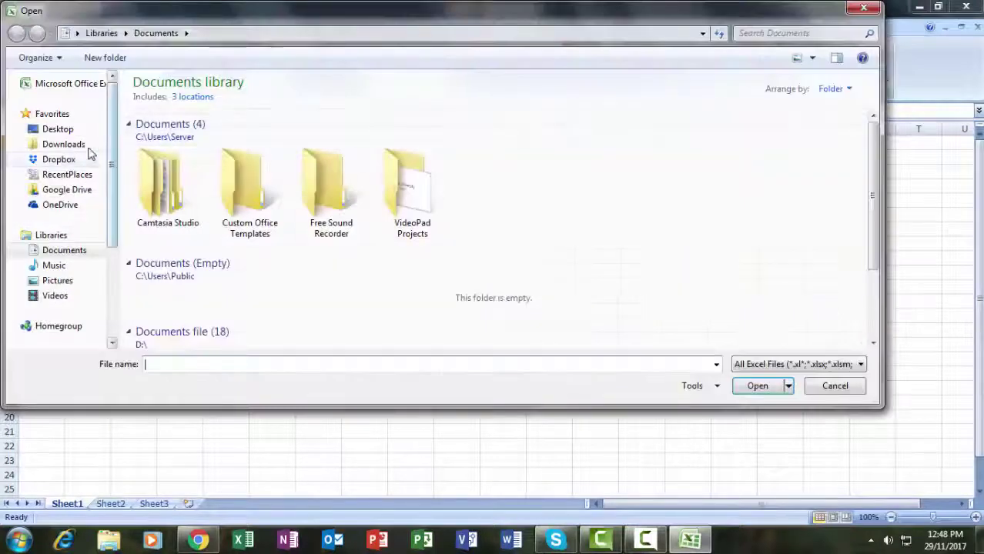
{"action": "left_click", "coordinate": [60, 129]}
{"action": "double_click", "coordinate": [547, 135]}
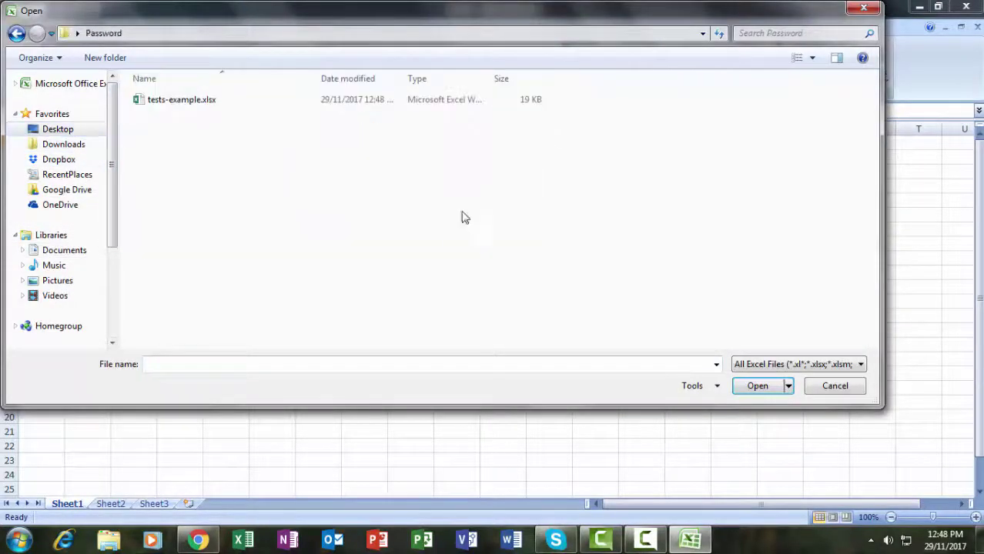
{"action": "double_click", "coordinate": [213, 100]}
{"action": "scroll", "coordinate": [369, 312], "scroll_direction": "down", "scroll_amount": 4}
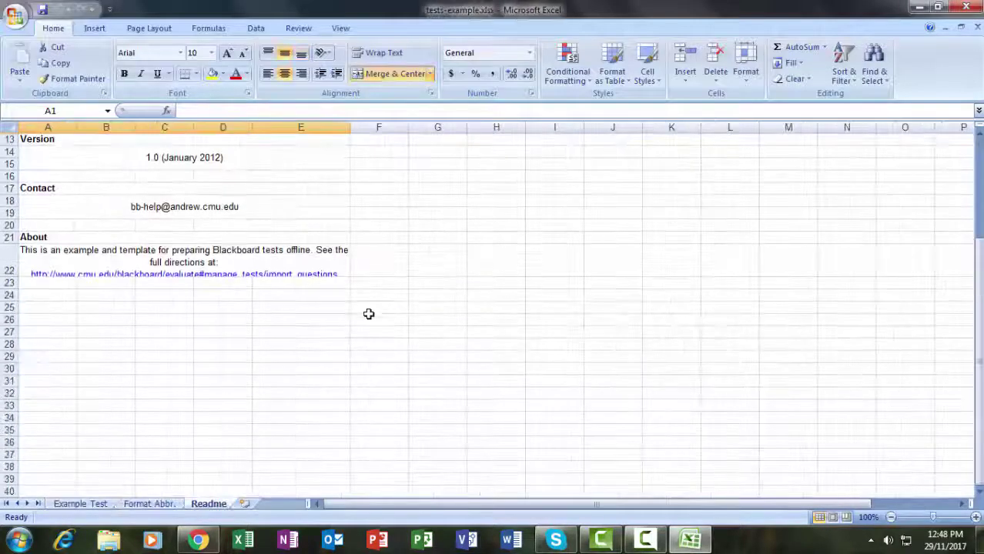
{"action": "scroll", "coordinate": [368, 314], "scroll_direction": "up", "scroll_amount": 1}
{"action": "scroll", "coordinate": [372, 326], "scroll_direction": "up", "scroll_amount": 3}
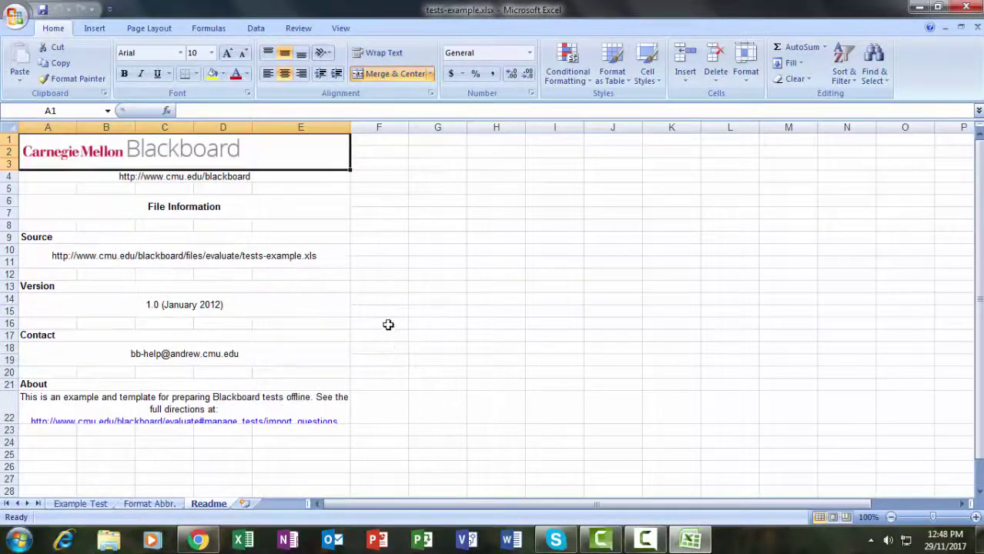
{"action": "left_click", "coordinate": [17, 19]}
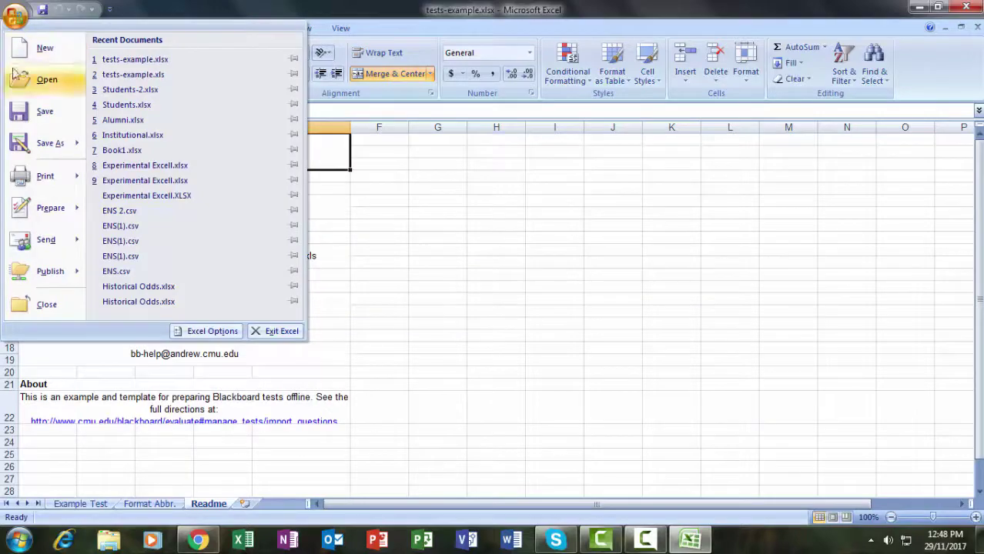
- Save tests-example.xlsx over the existing file with a password to open set in General Options
{"action": "left_click", "coordinate": [37, 145]}
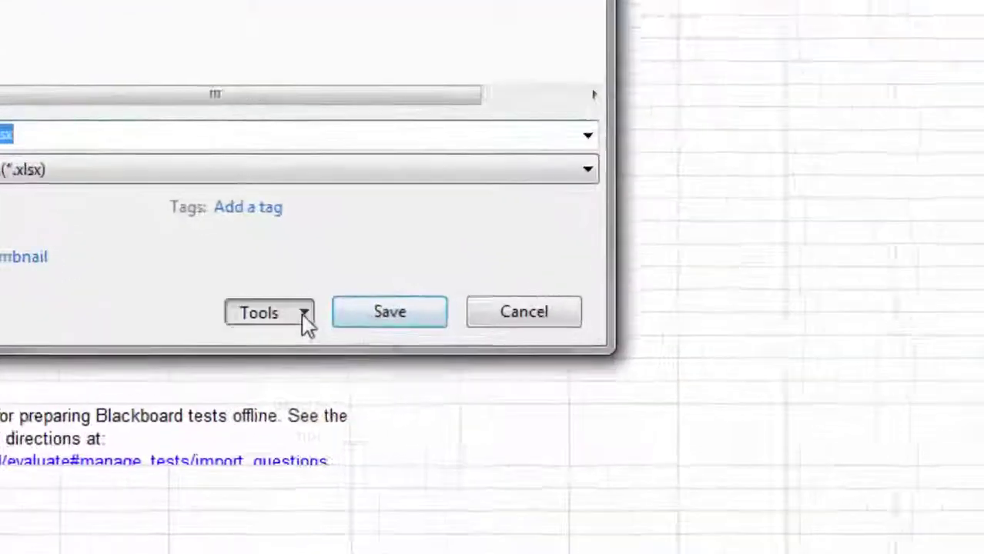
{"action": "left_click", "coordinate": [323, 344]}
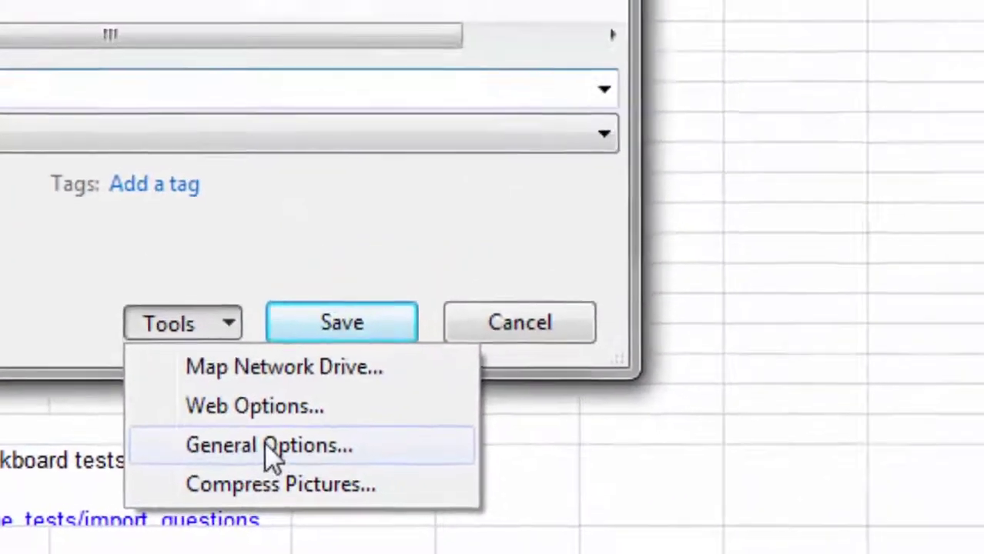
{"action": "left_click", "coordinate": [271, 450]}
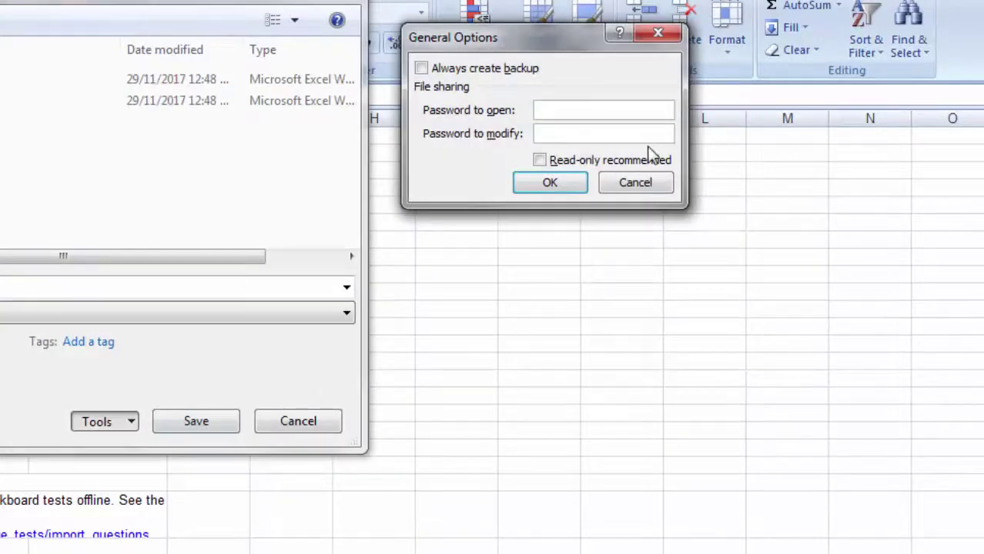
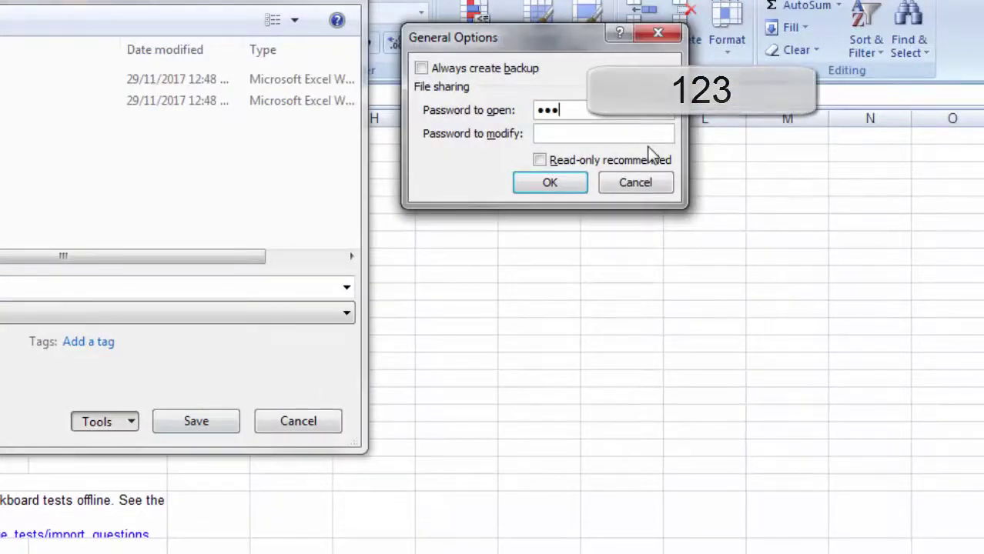
{"action": "key", "text": "Return"}
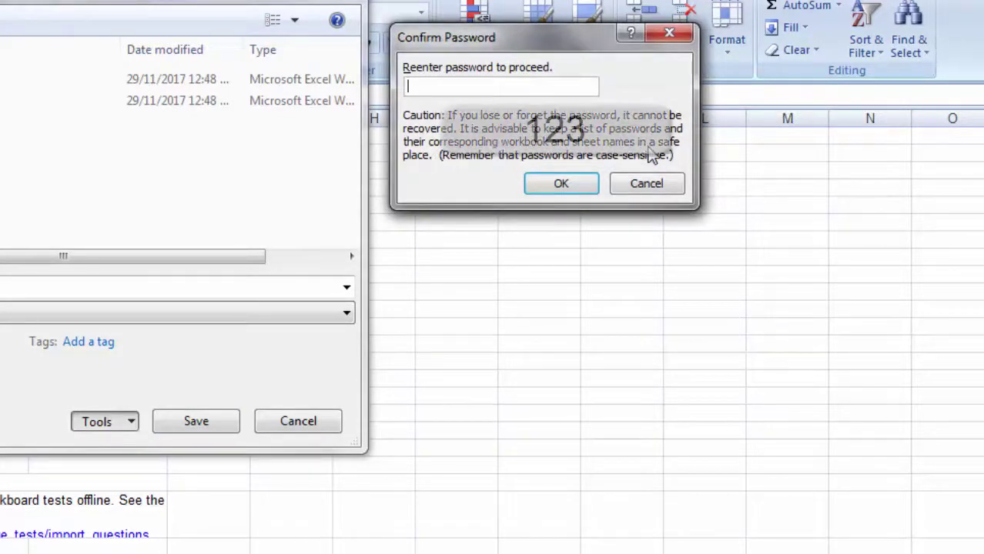
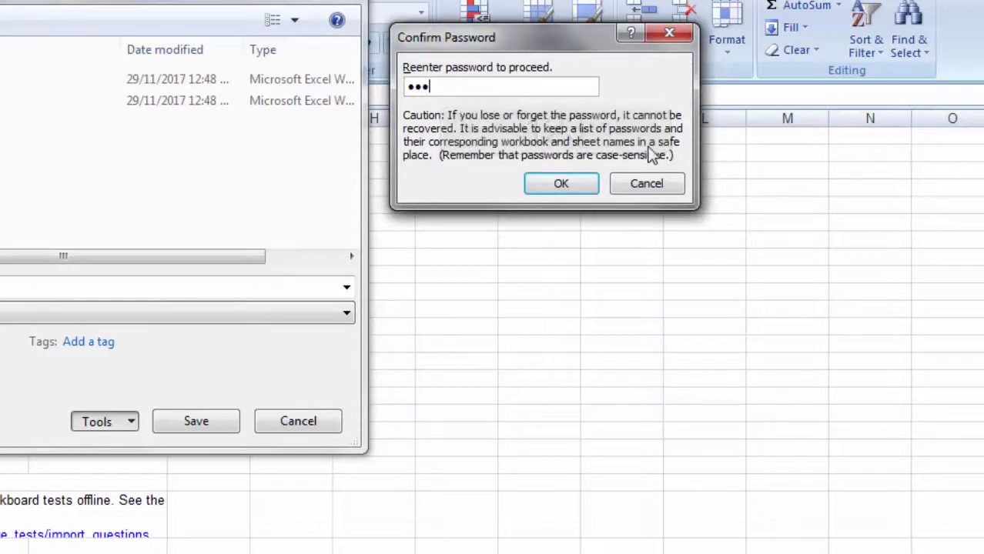
{"action": "key", "text": "Return"}
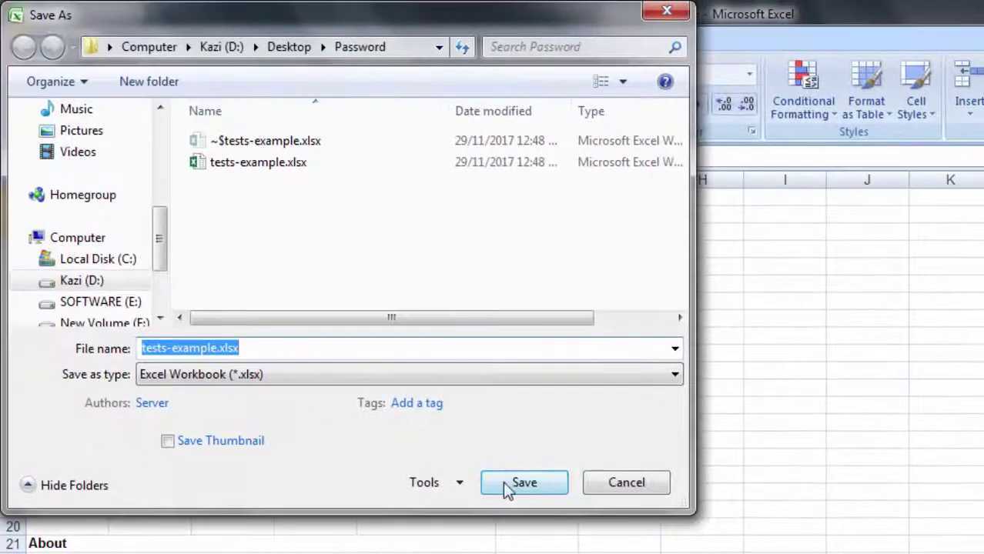
{"action": "left_click", "coordinate": [539, 481]}
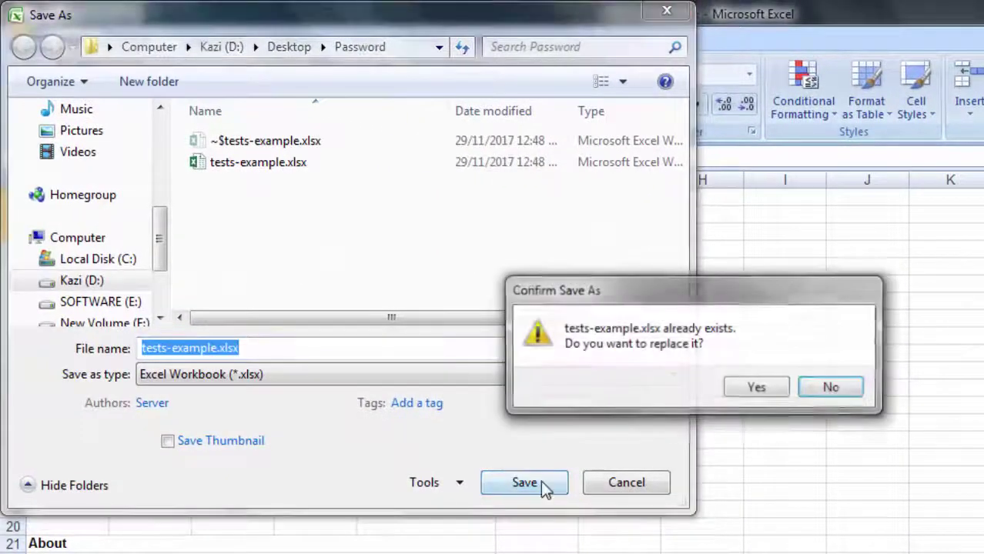
{"action": "left_click", "coordinate": [768, 391]}
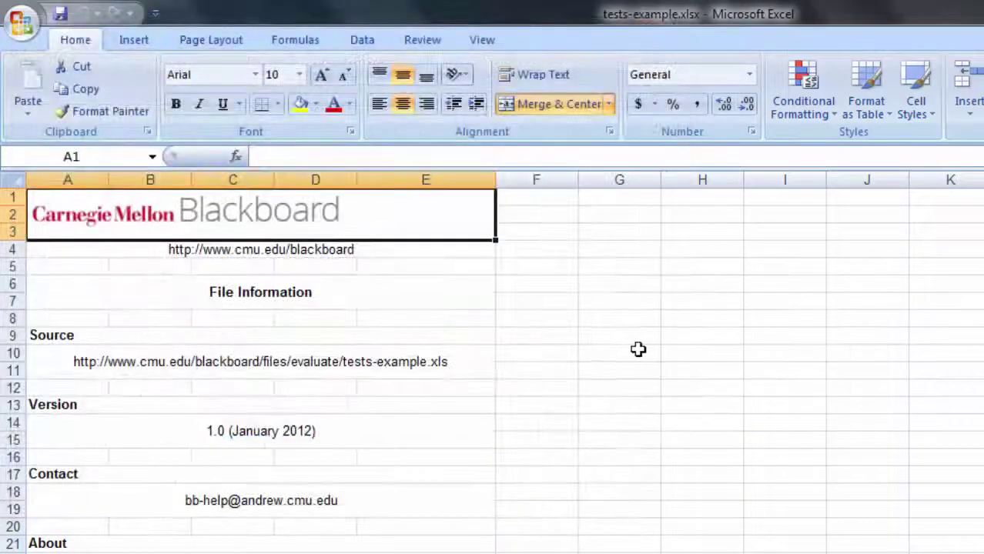
- Close tests-example.xlsx and reopen it from Recent Documents by entering its password
{"action": "left_click", "coordinate": [21, 25]}
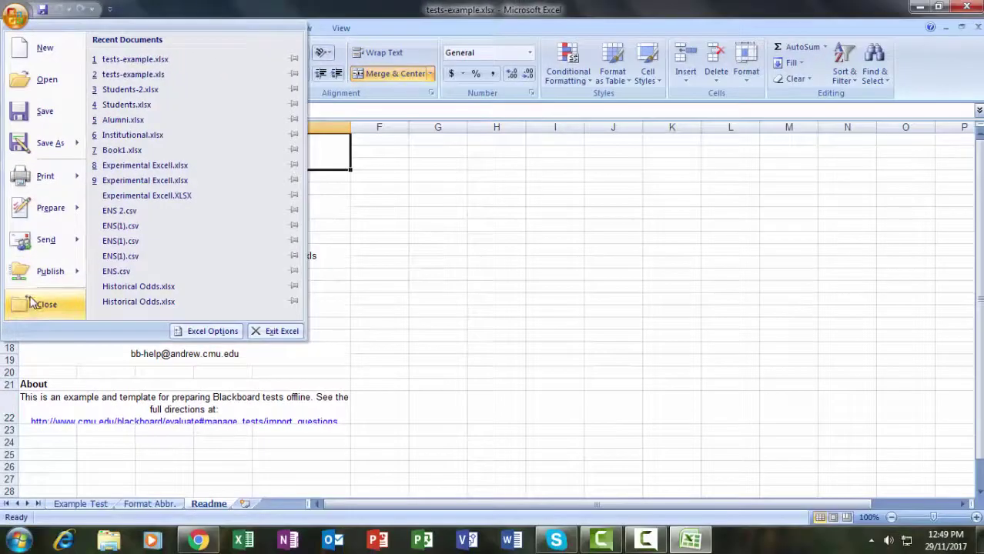
{"action": "left_click", "coordinate": [35, 303]}
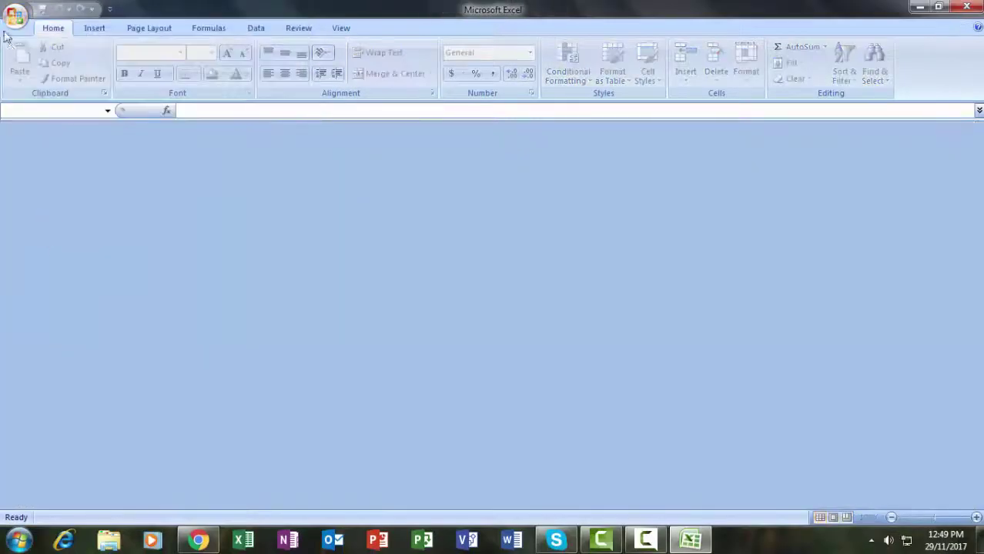
{"action": "left_click", "coordinate": [15, 17]}
{"action": "left_click", "coordinate": [128, 62]}
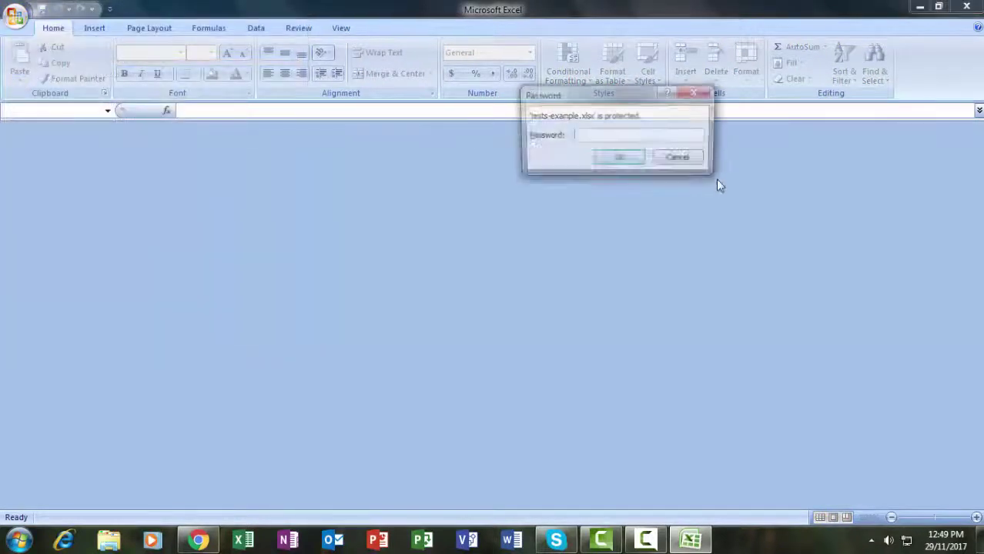
{"action": "mouse_move", "coordinate": [630, 100]}
{"action": "left_mouse_down"}
{"action": "mouse_move", "coordinate": [675, 267]}
{"action": "mouse_move", "coordinate": [633, 222]}
{"action": "left_mouse_up"}
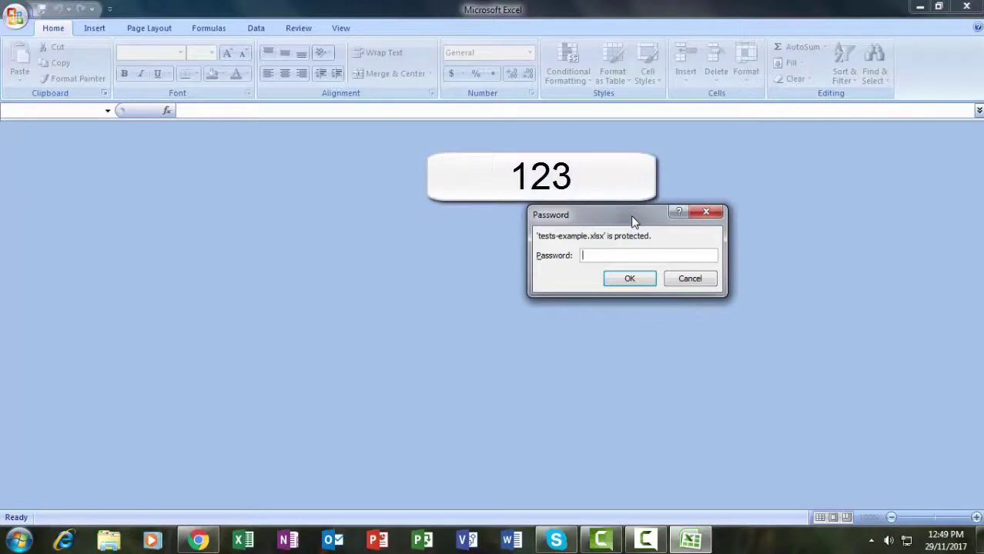
{"action": "key", "text": "Return"}
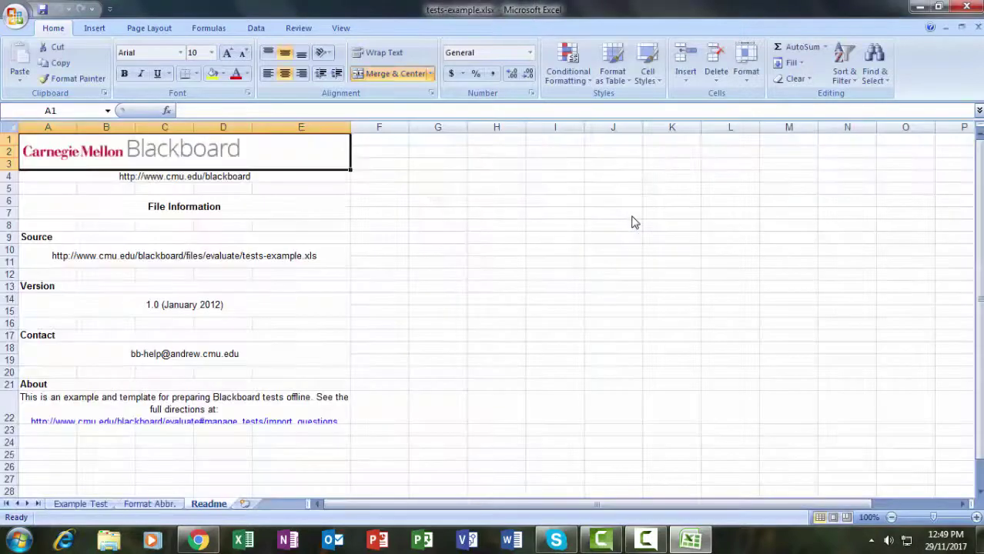
- Select cells H13 and I8, then quit Excel
{"action": "left_click", "coordinate": [498, 285]}
{"action": "left_click", "coordinate": [553, 224]}
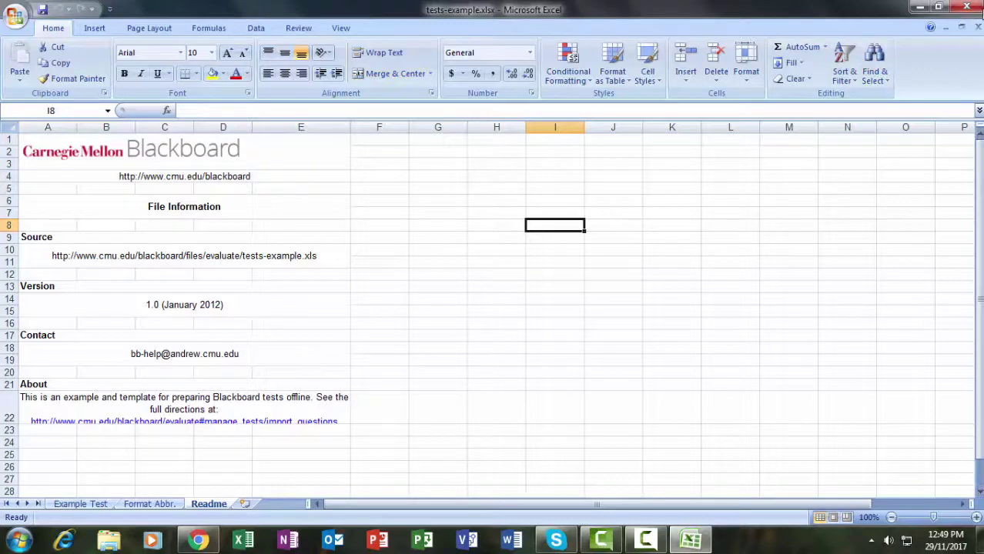
{"action": "left_click", "coordinate": [977, 7]}
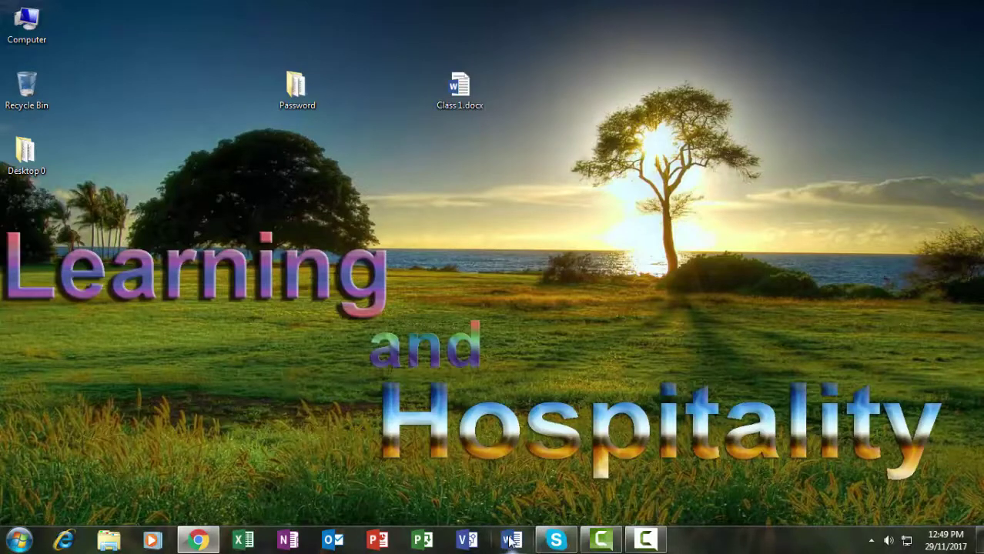
- Open skills_development_white_paper_2009.docx in Word 2016 from the Password folder window
{"action": "left_click", "coordinate": [510, 541]}
{"action": "double_click", "coordinate": [654, 115]}
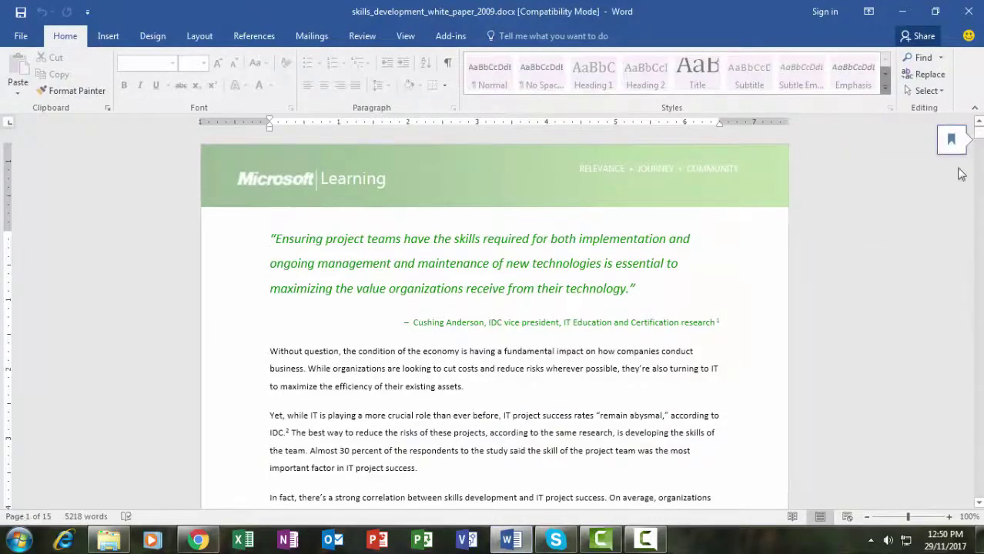
{"action": "scroll", "coordinate": [427, 285], "scroll_direction": "down", "scroll_amount": 2}
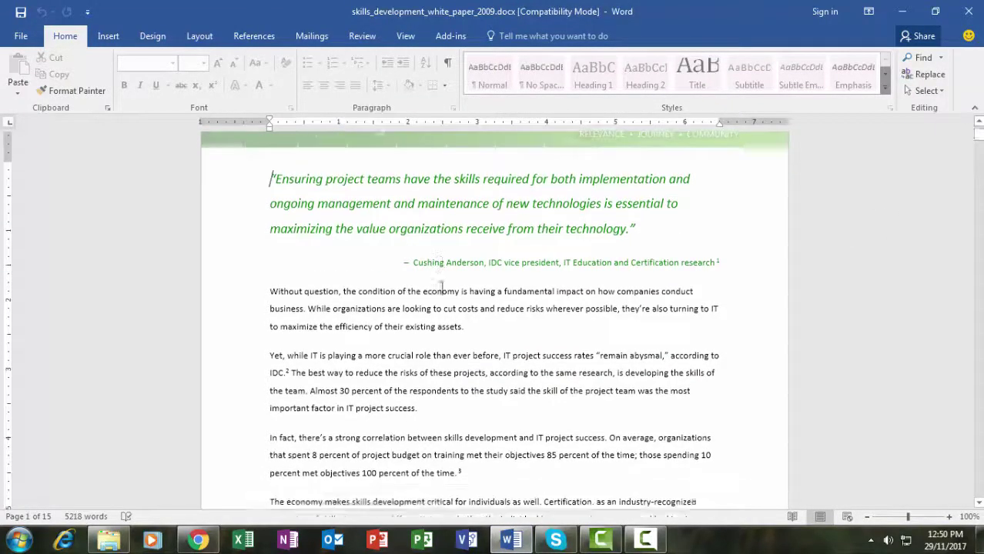
{"action": "scroll", "coordinate": [462, 281], "scroll_direction": "down", "scroll_amount": 3}
{"action": "scroll", "coordinate": [481, 276], "scroll_direction": "down", "scroll_amount": 3}
{"action": "scroll", "coordinate": [480, 275], "scroll_direction": "up", "scroll_amount": 3}
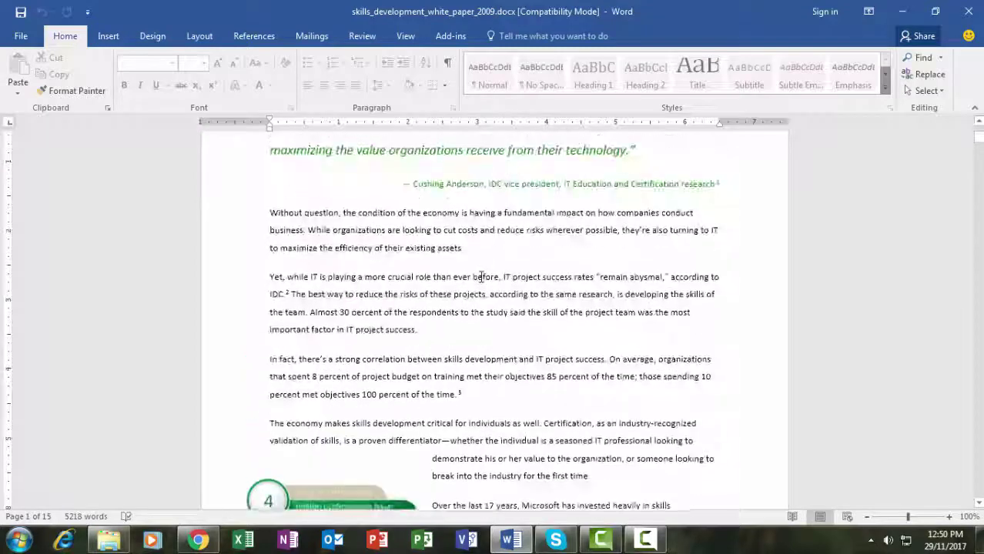
{"action": "scroll", "coordinate": [480, 276], "scroll_direction": "up", "scroll_amount": 3}
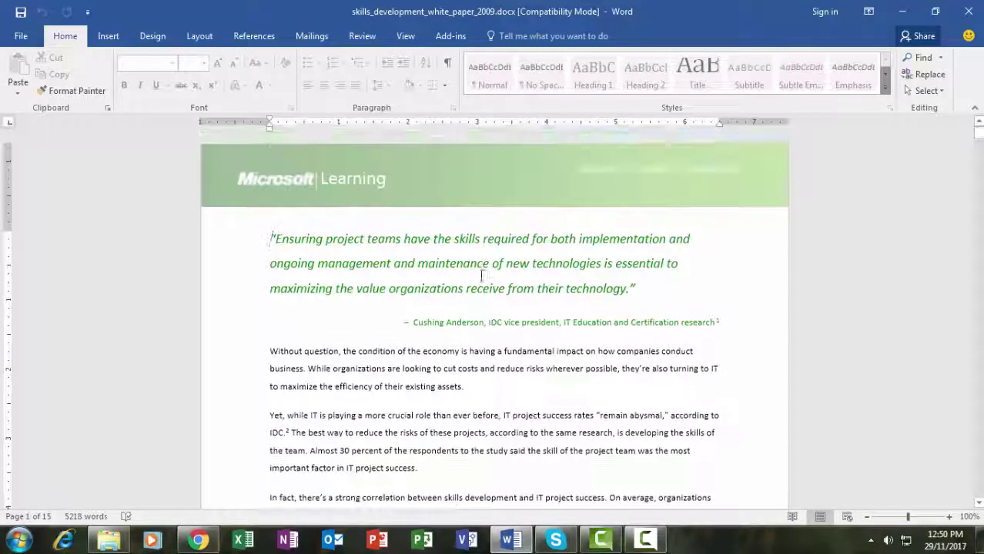
- Save the white paper into the Password folder as a Word document with a password to open
{"action": "left_click", "coordinate": [22, 39]}
{"action": "left_click", "coordinate": [40, 178]}
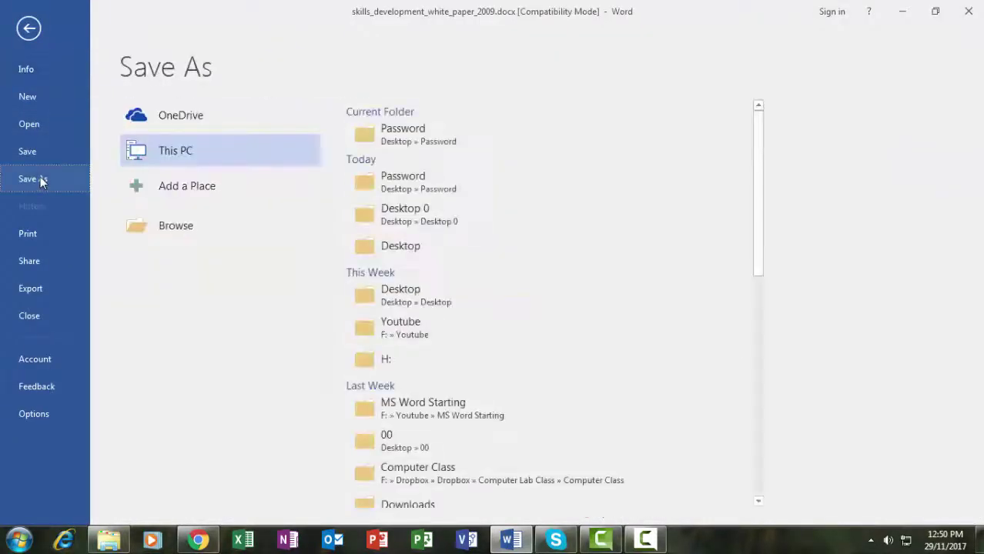
{"action": "left_click", "coordinate": [393, 141]}
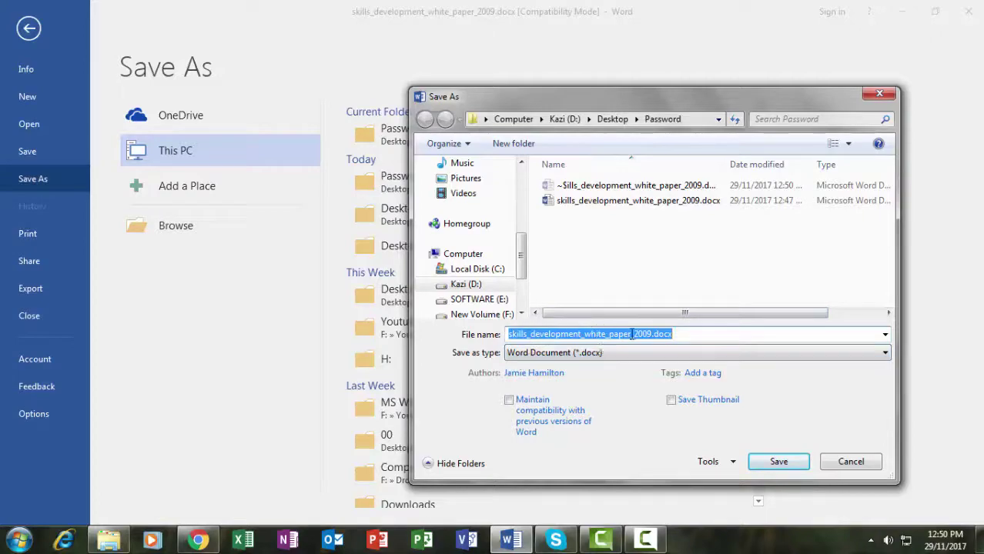
{"action": "left_click", "coordinate": [709, 462]}
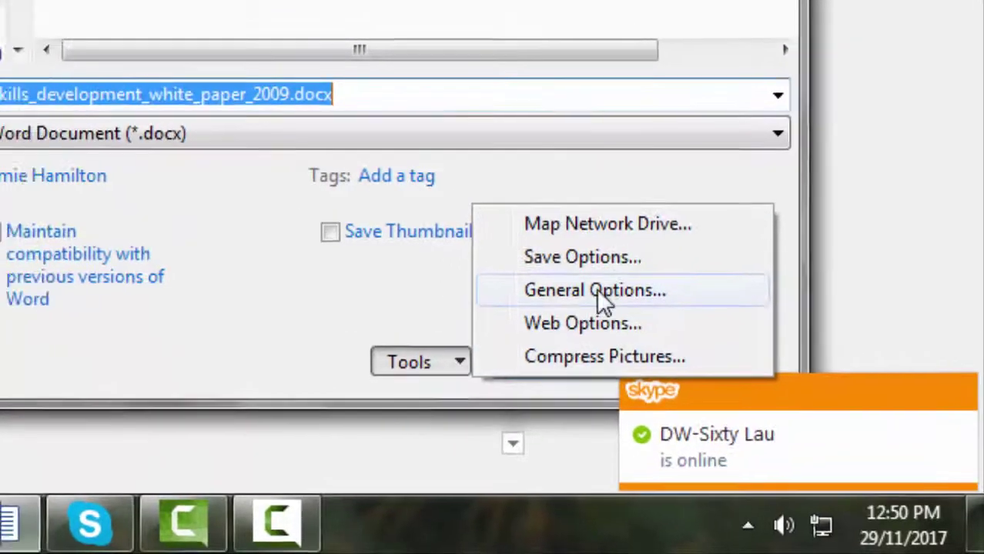
{"action": "left_click", "coordinate": [598, 291]}
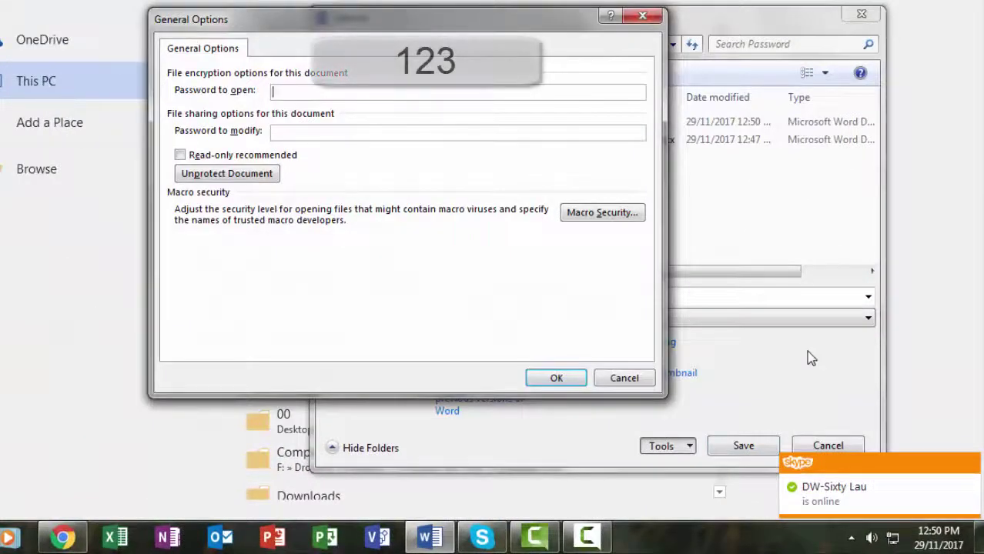
{"action": "key", "text": "Return"}
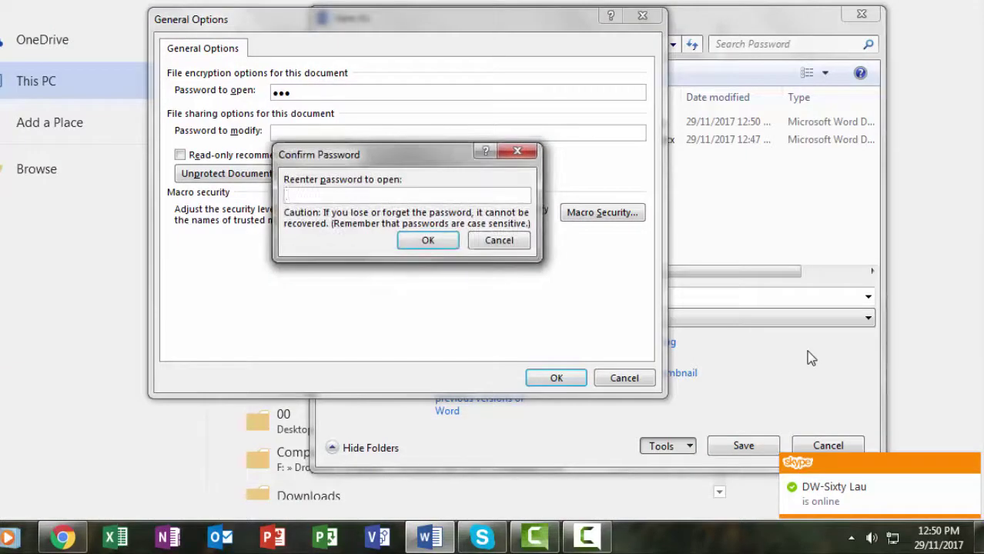
{"action": "key", "text": "Return"}
{"action": "key", "text": "Return"}
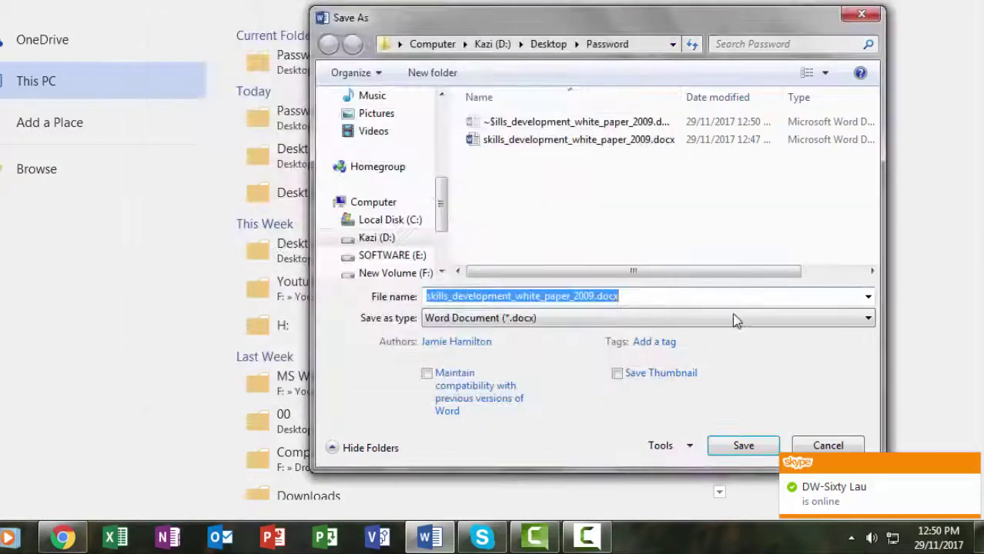
{"action": "left_click", "coordinate": [754, 451]}
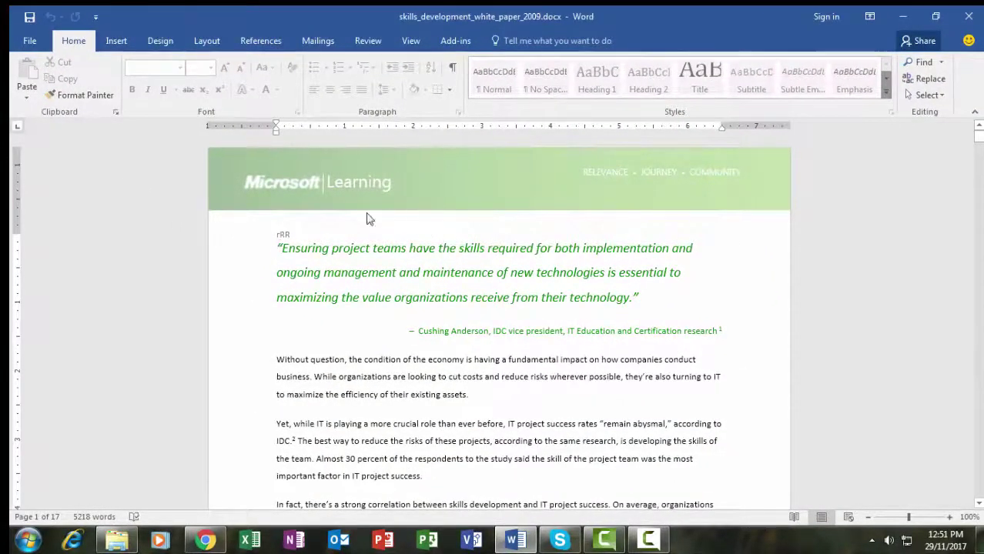
- Close skills_development_white_paper_2009.docx and reopen it from Recent files, entering its open password
{"action": "left_click", "coordinate": [29, 40]}
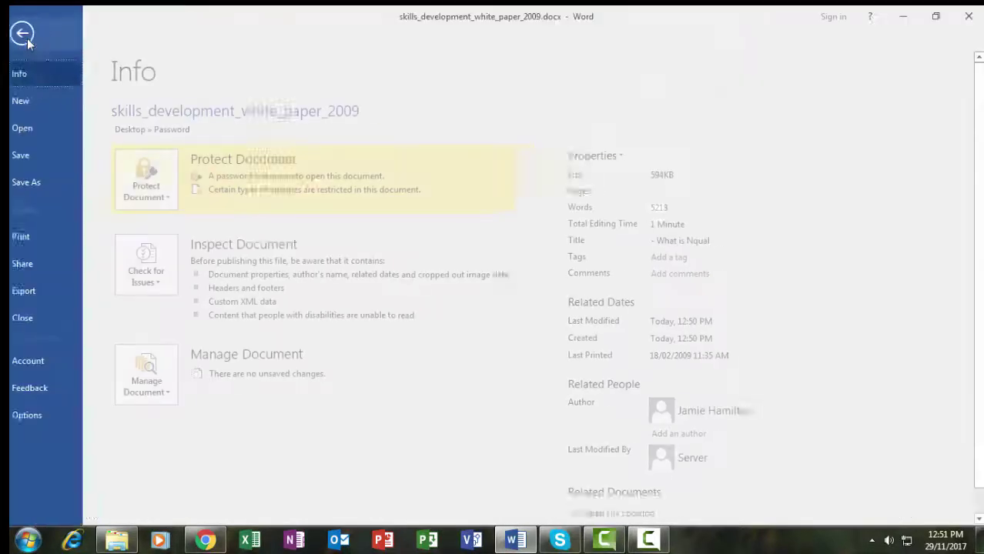
{"action": "left_click", "coordinate": [33, 318]}
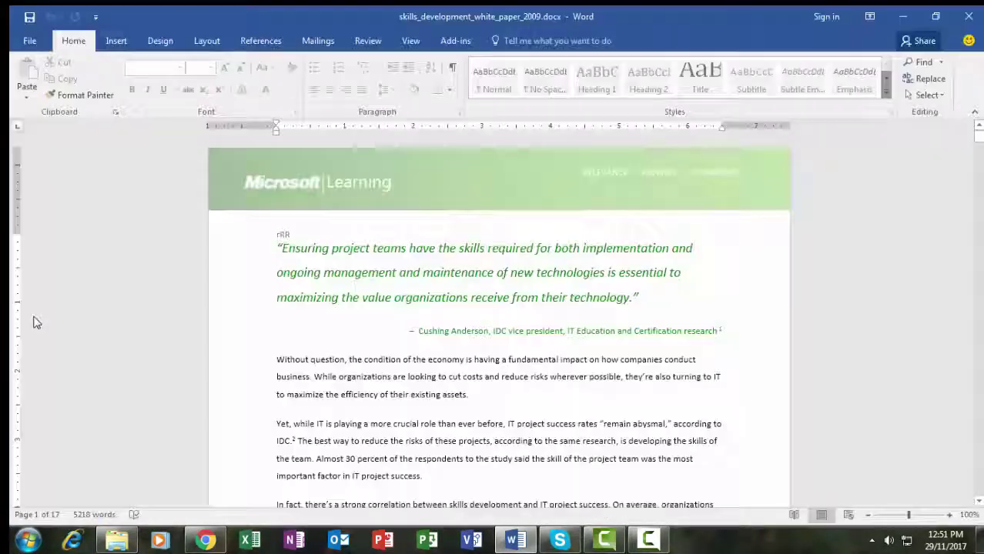
{"action": "left_click", "coordinate": [37, 38]}
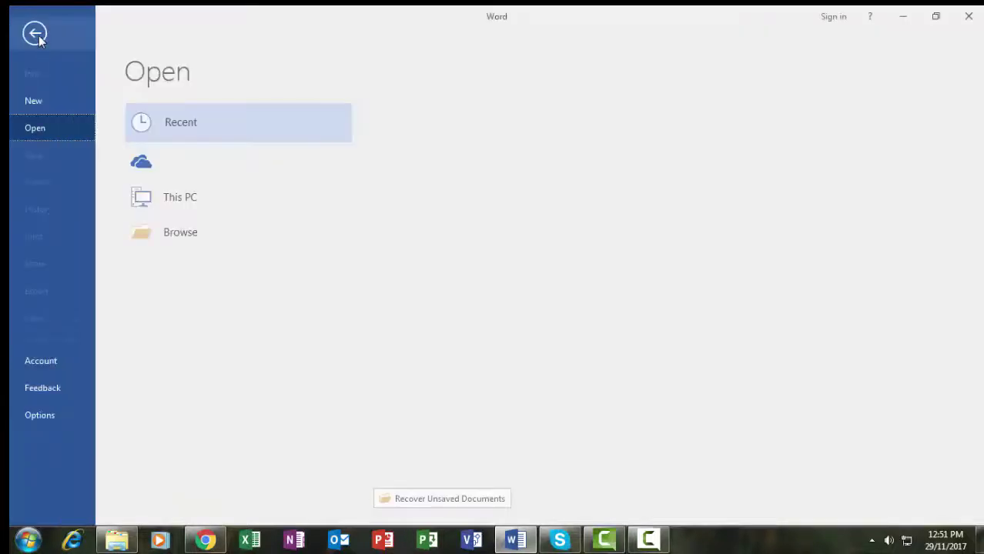
{"action": "left_click", "coordinate": [477, 141]}
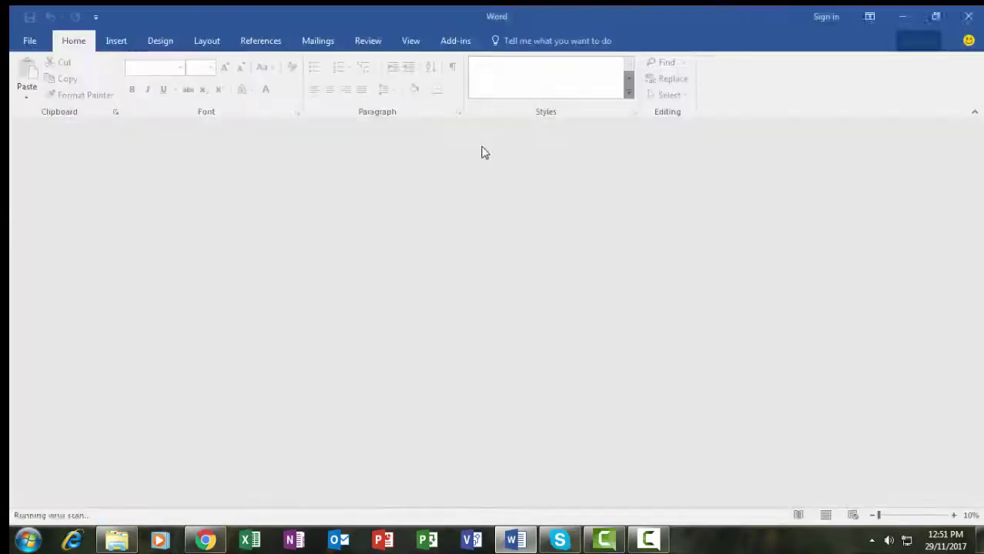
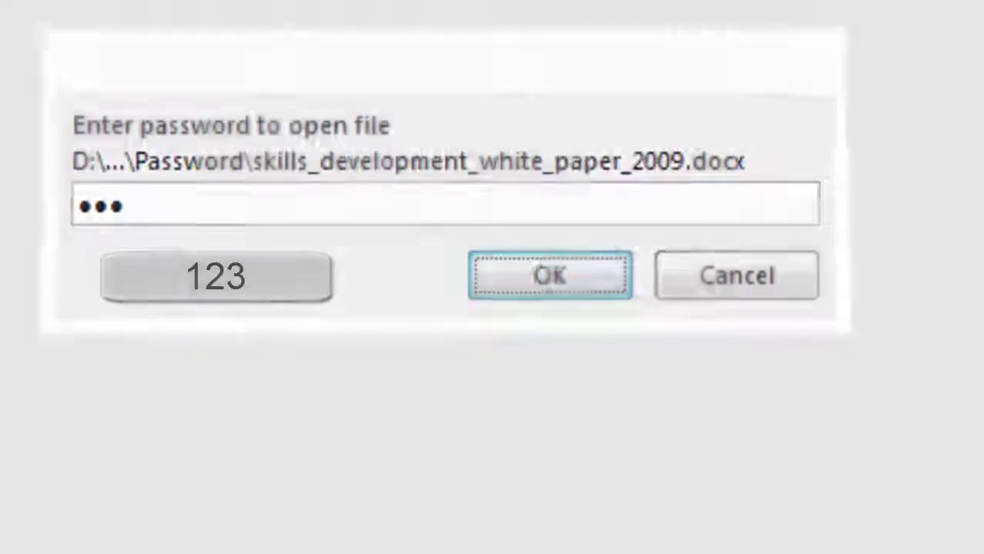
{"action": "key", "text": "Return"}
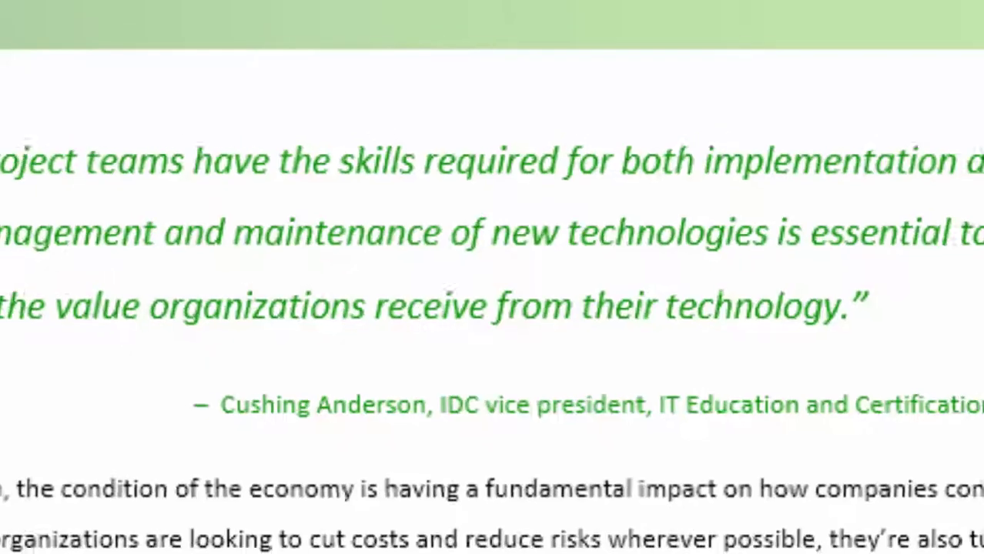
- Scroll through the reopened 17-page white paper to confirm its content displays
{"action": "scroll", "coordinate": [773, 361], "scroll_direction": "down", "scroll_amount": 5}
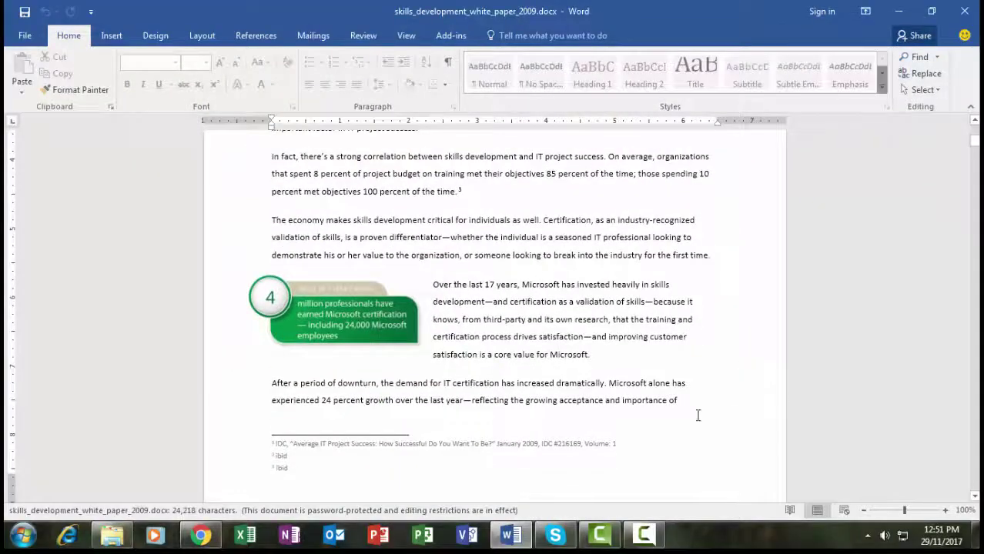
{"action": "scroll", "coordinate": [697, 416], "scroll_direction": "up", "scroll_amount": 5}
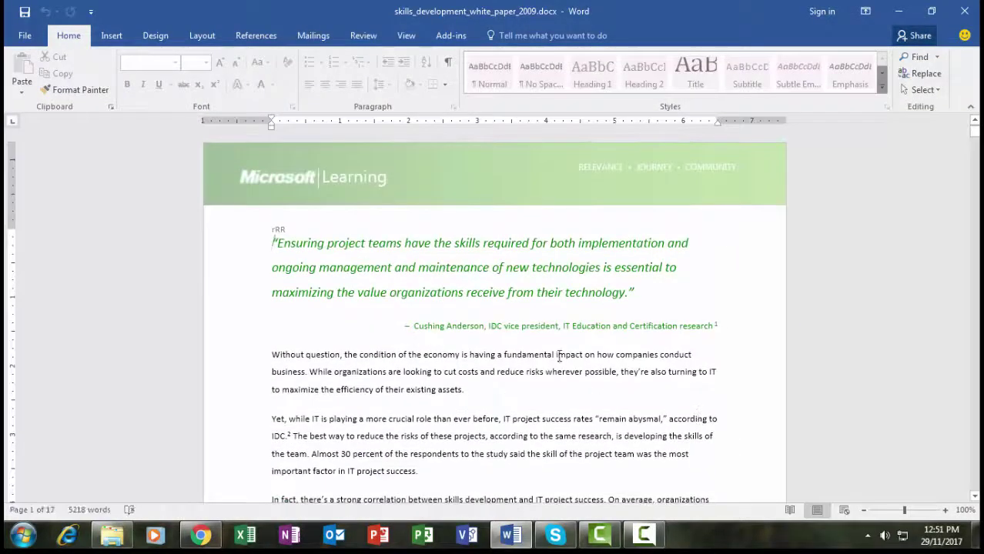
{"action": "scroll", "coordinate": [652, 292], "scroll_direction": "down", "scroll_amount": 3}
{"action": "scroll", "coordinate": [652, 293], "scroll_direction": "down", "scroll_amount": 2}
{"action": "scroll", "coordinate": [652, 292], "scroll_direction": "up", "scroll_amount": 1}
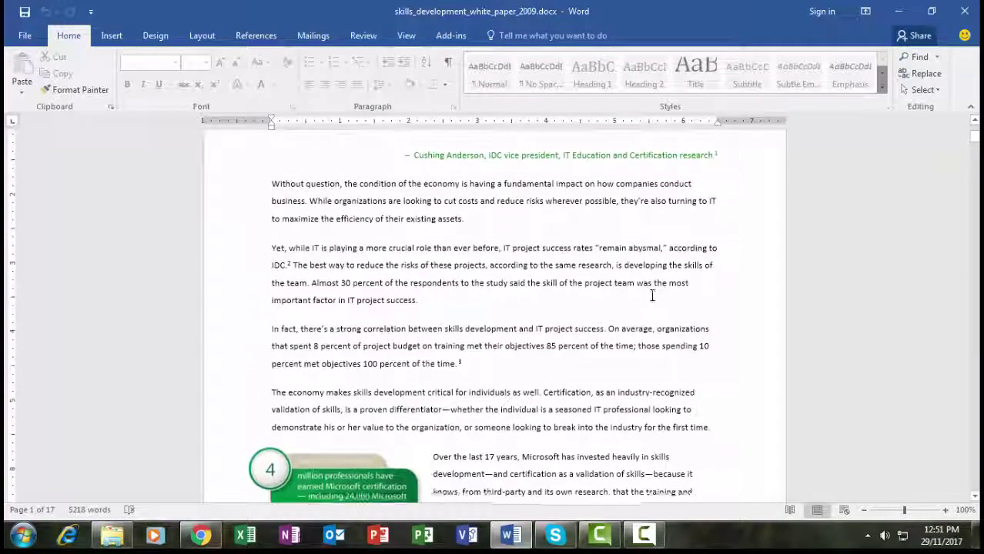
{"action": "scroll", "coordinate": [652, 292], "scroll_direction": "up", "scroll_amount": 4}
{"action": "scroll", "coordinate": [652, 295], "scroll_direction": "down", "scroll_amount": 3}
{"action": "scroll", "coordinate": [652, 294], "scroll_direction": "down", "scroll_amount": 4}
{"action": "scroll", "coordinate": [652, 295], "scroll_direction": "down", "scroll_amount": 3}
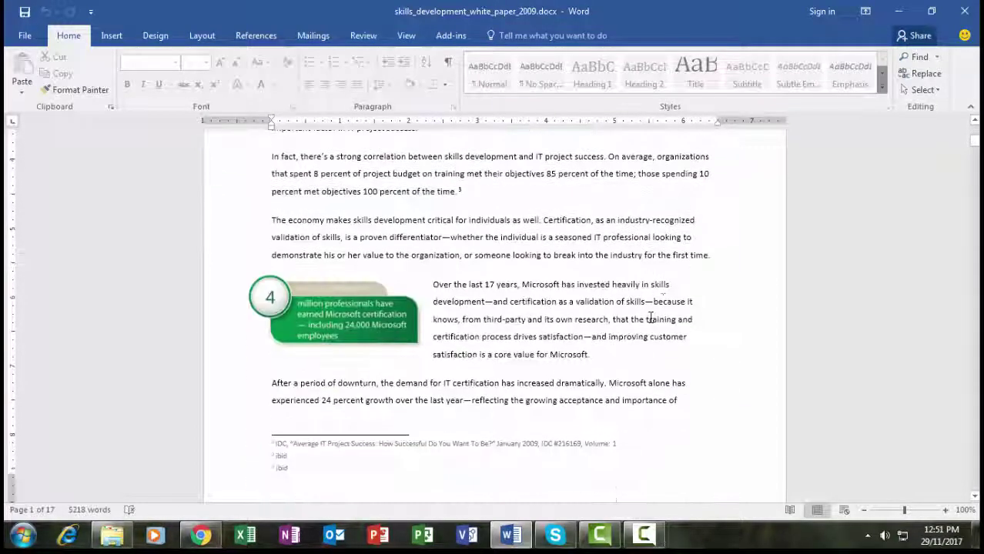
{"action": "scroll", "coordinate": [669, 299], "scroll_direction": "down", "scroll_amount": 2}
{"action": "scroll", "coordinate": [669, 300], "scroll_direction": "down", "scroll_amount": 3}
{"action": "scroll", "coordinate": [670, 297], "scroll_direction": "down", "scroll_amount": 3}
{"action": "scroll", "coordinate": [669, 297], "scroll_direction": "down", "scroll_amount": 3}
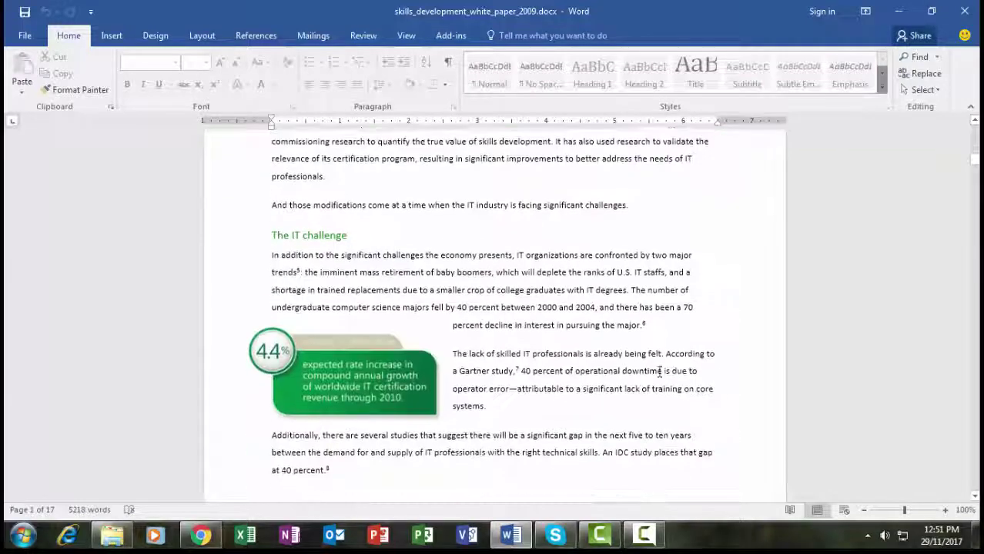
{"action": "scroll", "coordinate": [652, 368], "scroll_direction": "up", "scroll_amount": 2}
{"action": "scroll", "coordinate": [652, 368], "scroll_direction": "up", "scroll_amount": 3}
{"action": "scroll", "coordinate": [652, 368], "scroll_direction": "up", "scroll_amount": 2}
{"action": "scroll", "coordinate": [652, 368], "scroll_direction": "up", "scroll_amount": 1}
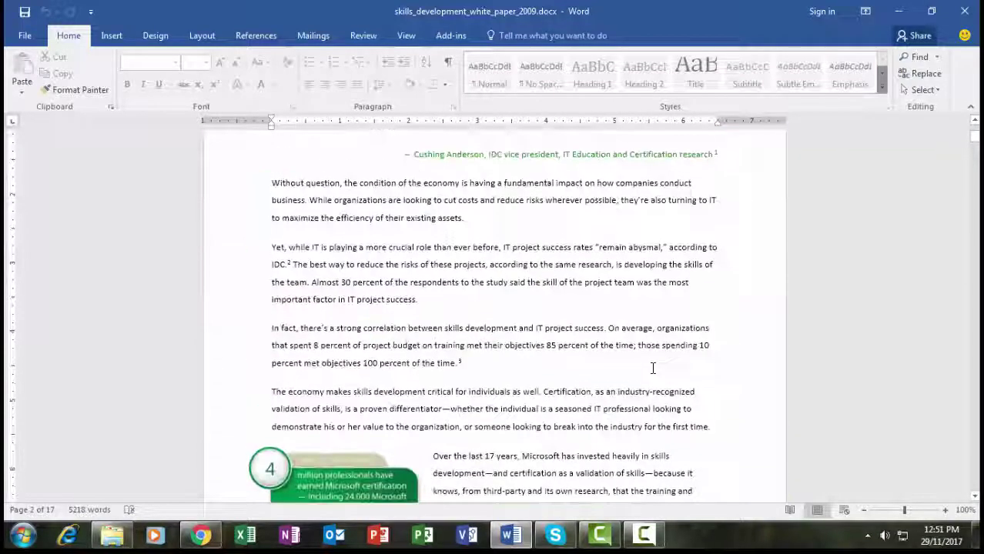